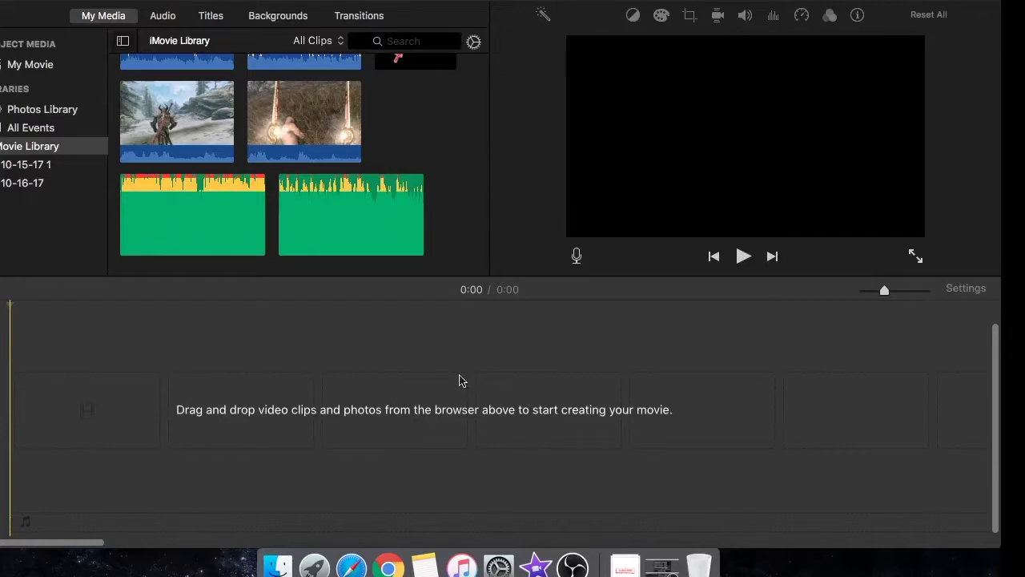
- Place the 11.9-minute gameplay clip on the empty timeline and zoom so it spans the width
left_click(198, 120)
left_click_drag(182, 406, 184, 408)
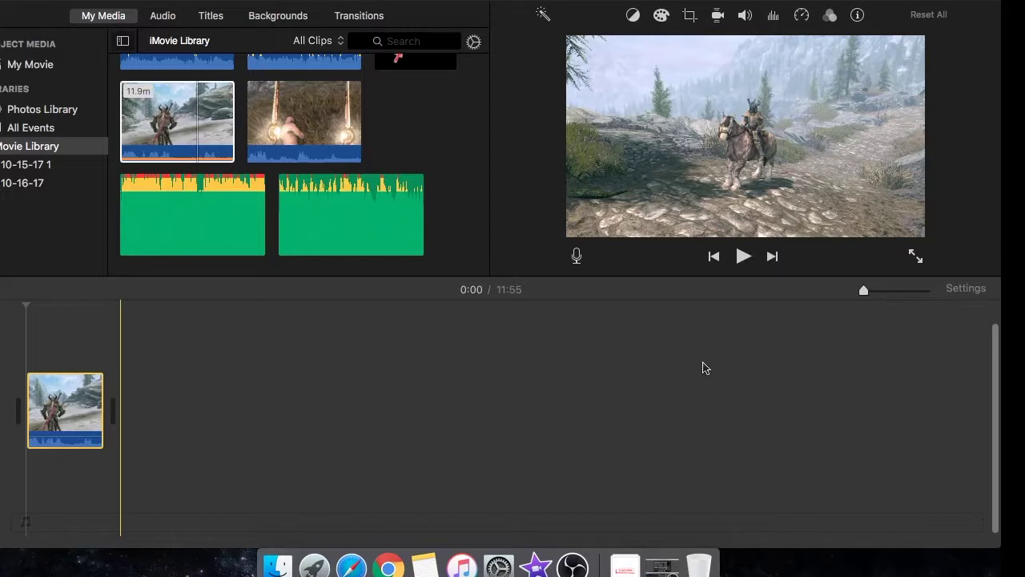
left_click(871, 290)
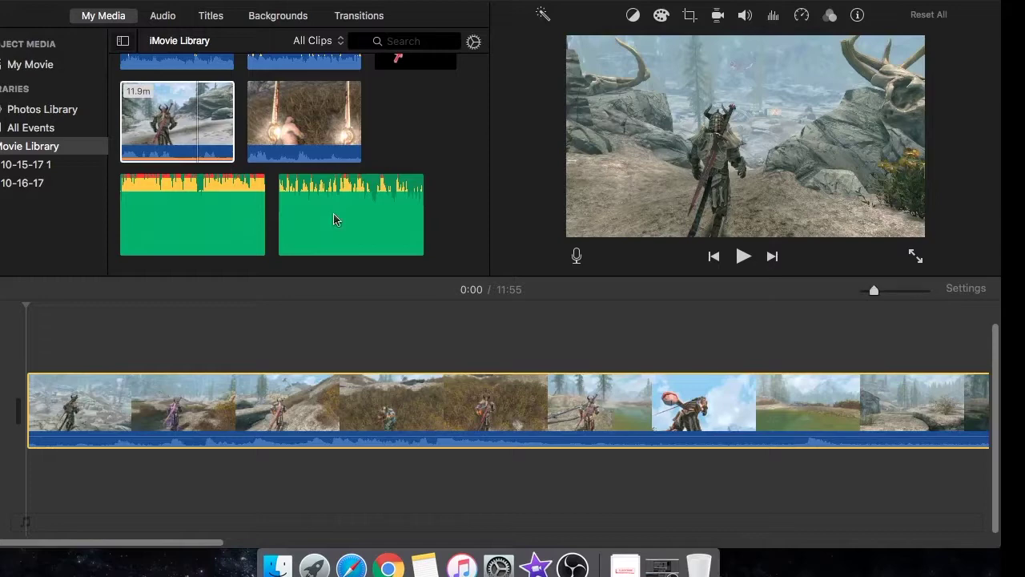
scroll(265, 104, "up", 5)
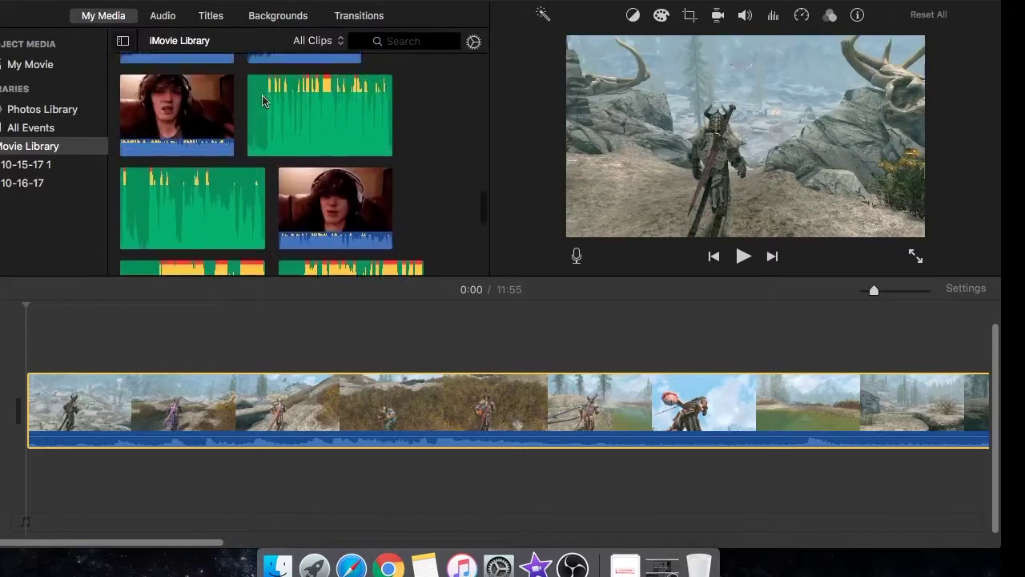
scroll(264, 100, "down", 5)
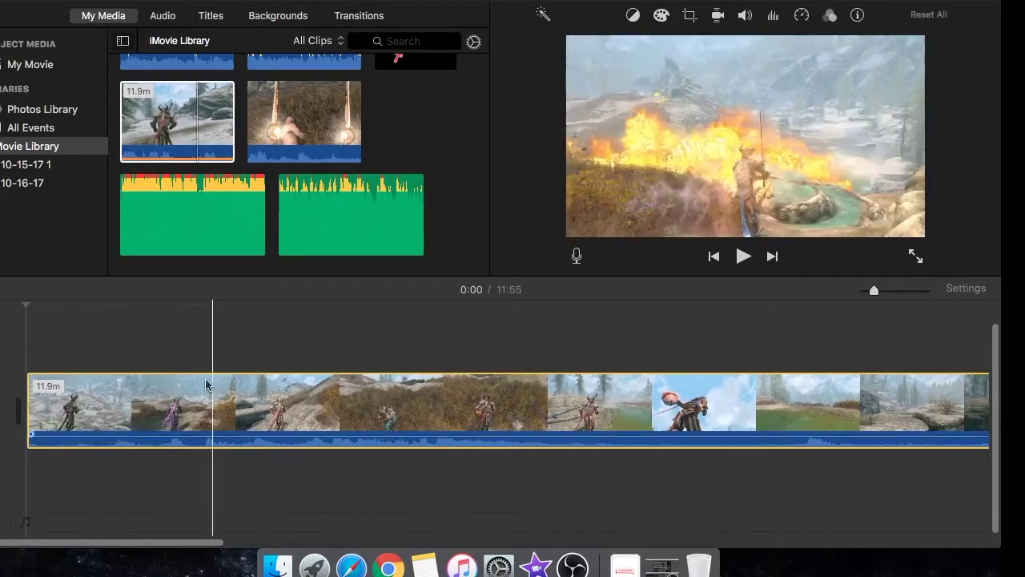
left_click_drag(217, 206, 139, 472)
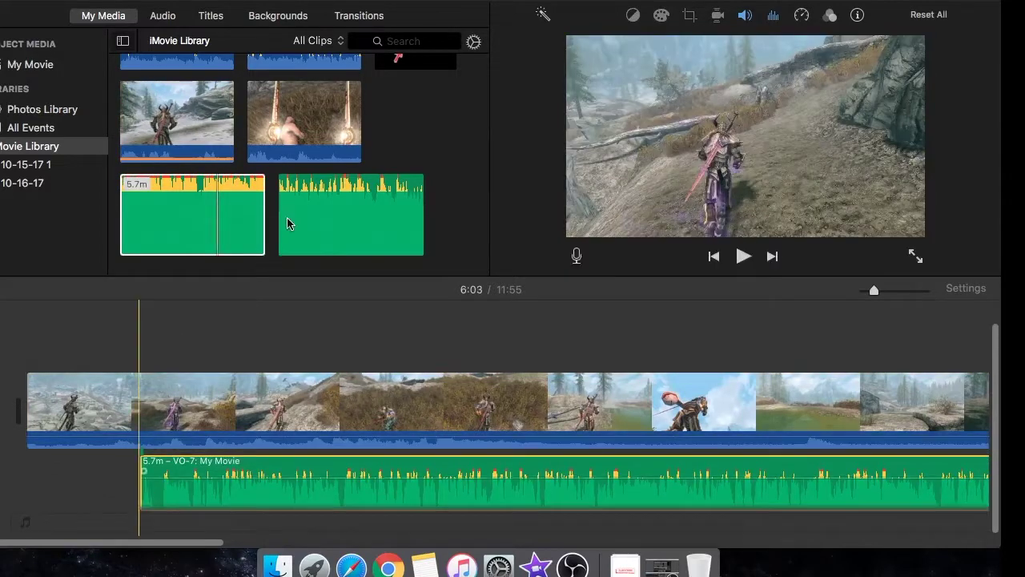
left_click_drag(335, 222, 213, 479)
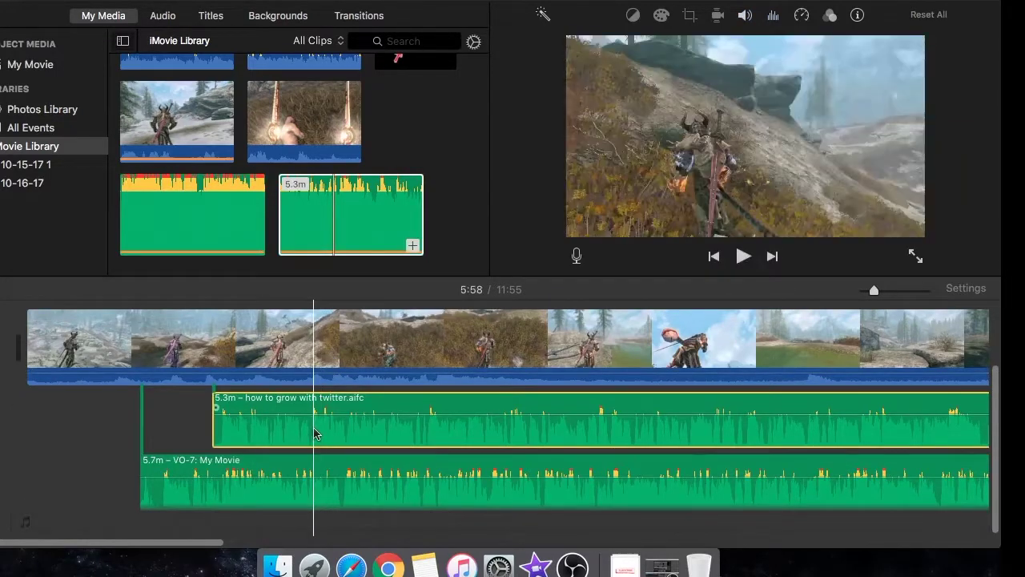
key("Delete")
left_click(315, 433)
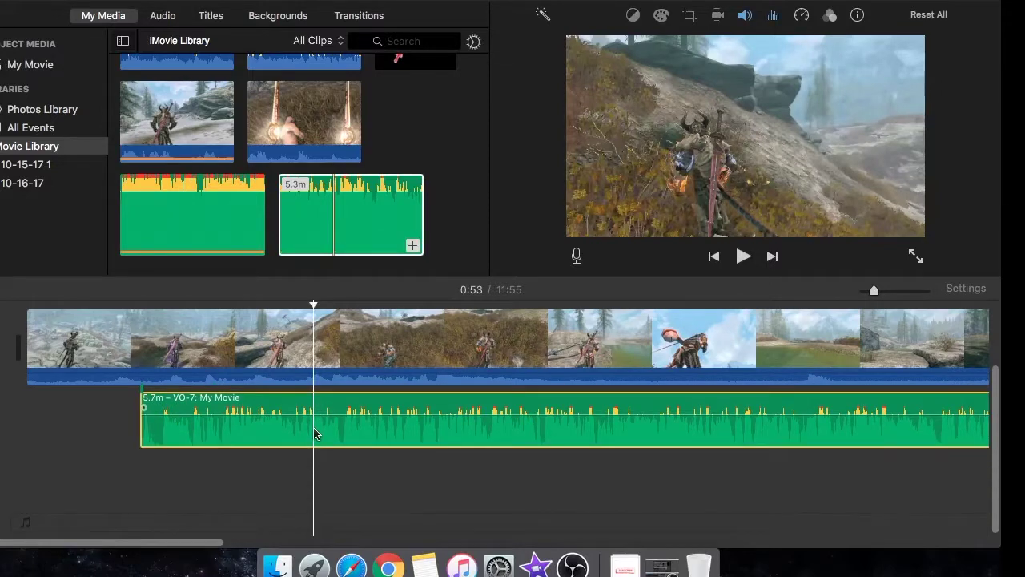
key("Delete")
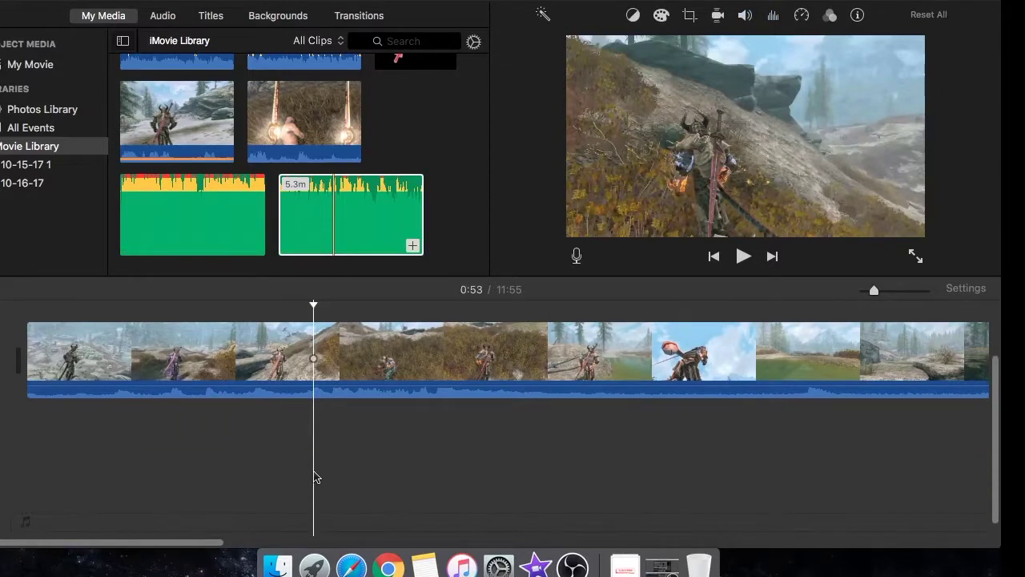
left_click(454, 230)
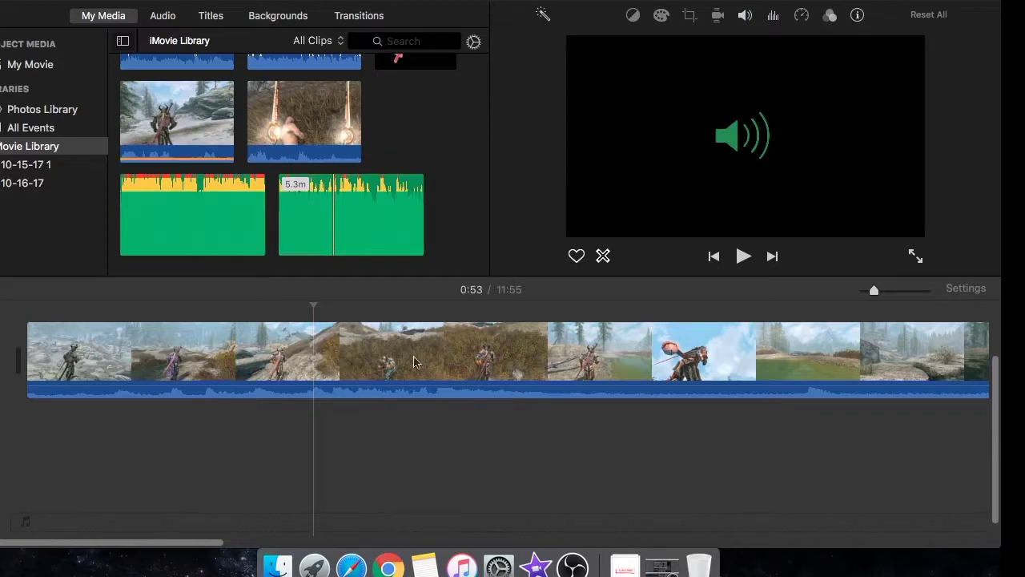
- At 1:04, view the clip's colour balance options, then its noise reduction and equalizer presets
left_click(372, 461)
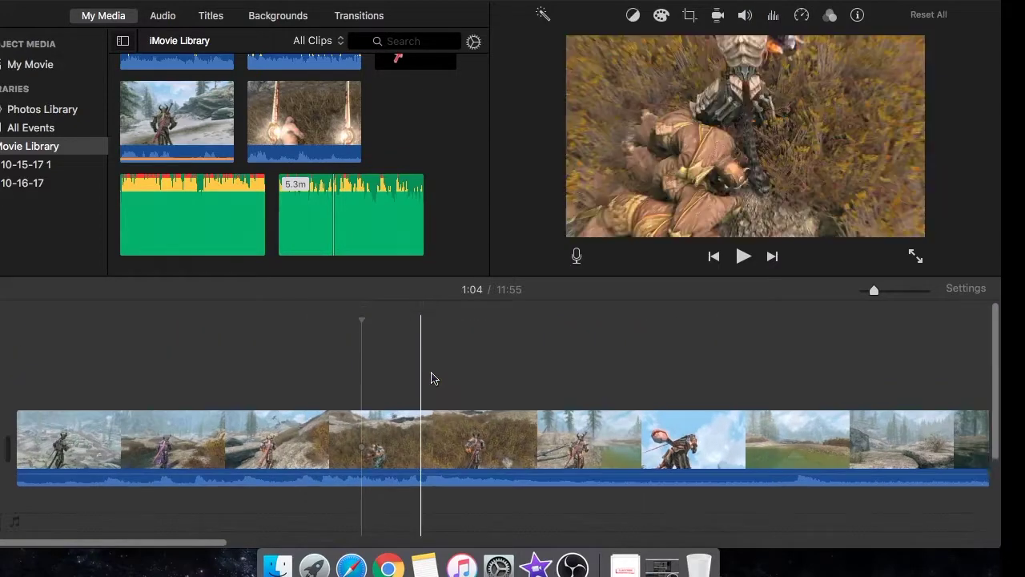
left_click(633, 16)
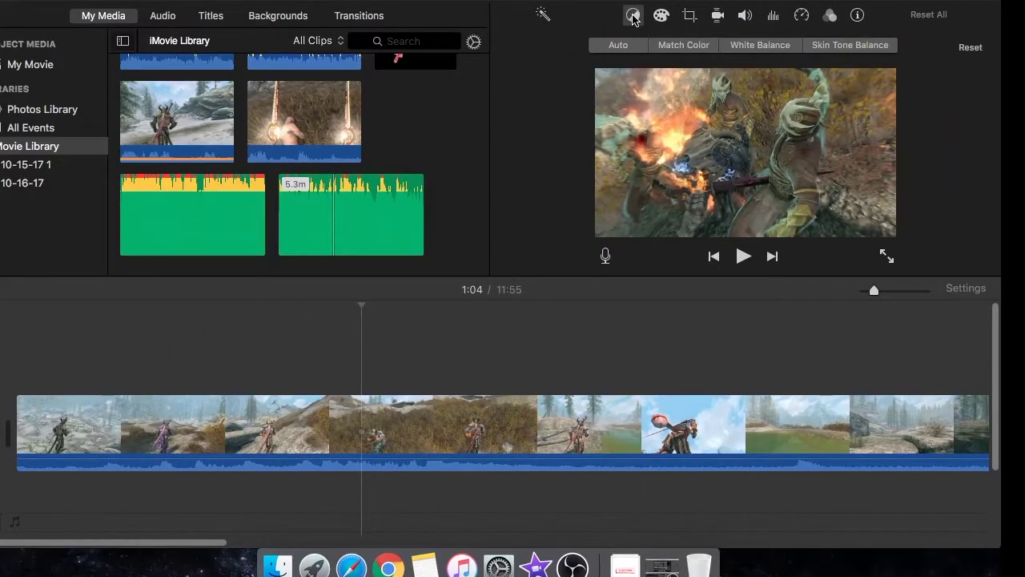
left_click_drag(876, 290, 934, 290)
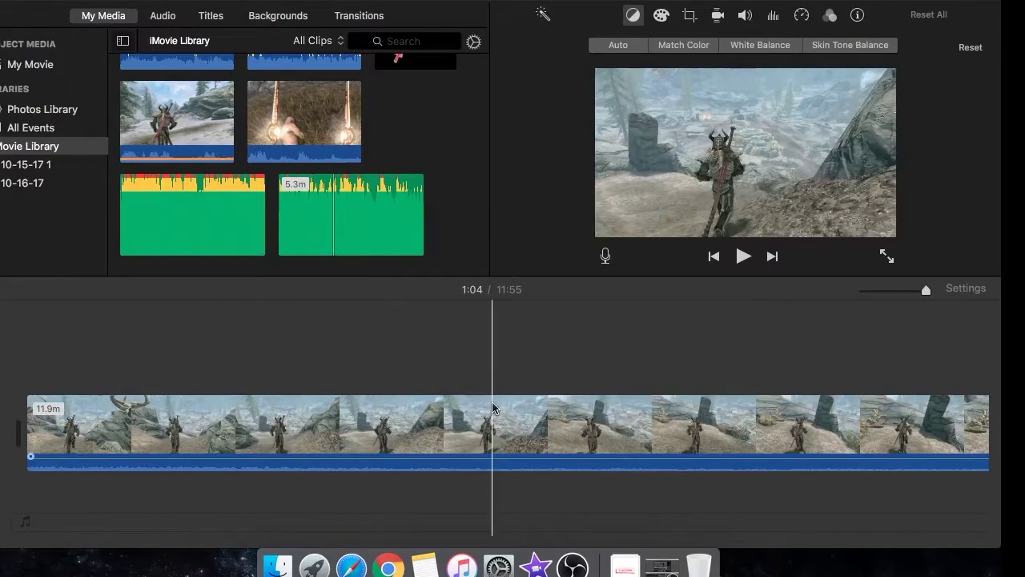
left_click(763, 424)
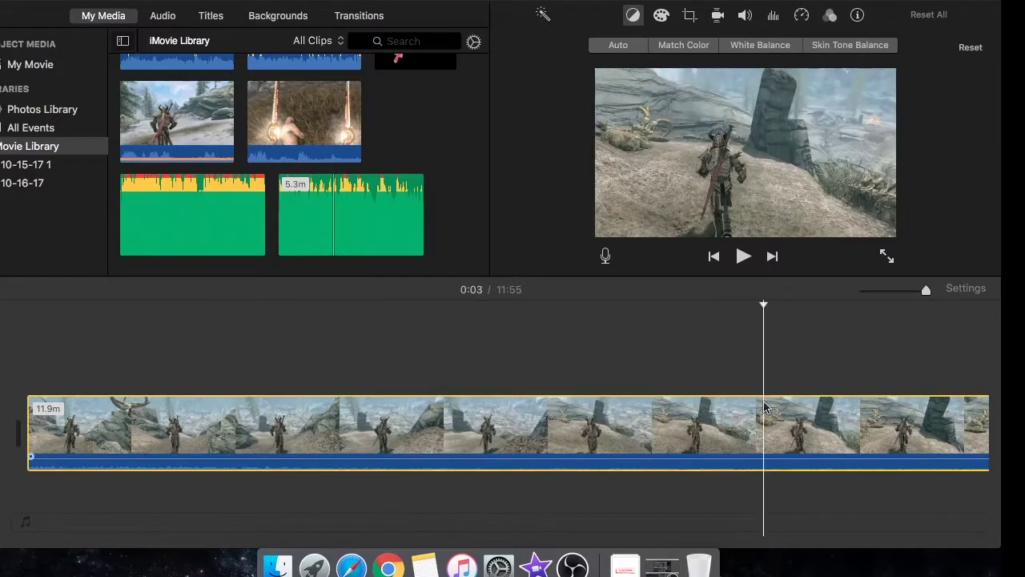
left_click(776, 16)
left_click(830, 46)
- Browse the equalizer presets without changing Flat, then view the clip's volume settings
left_click(830, 46)
left_click(831, 45)
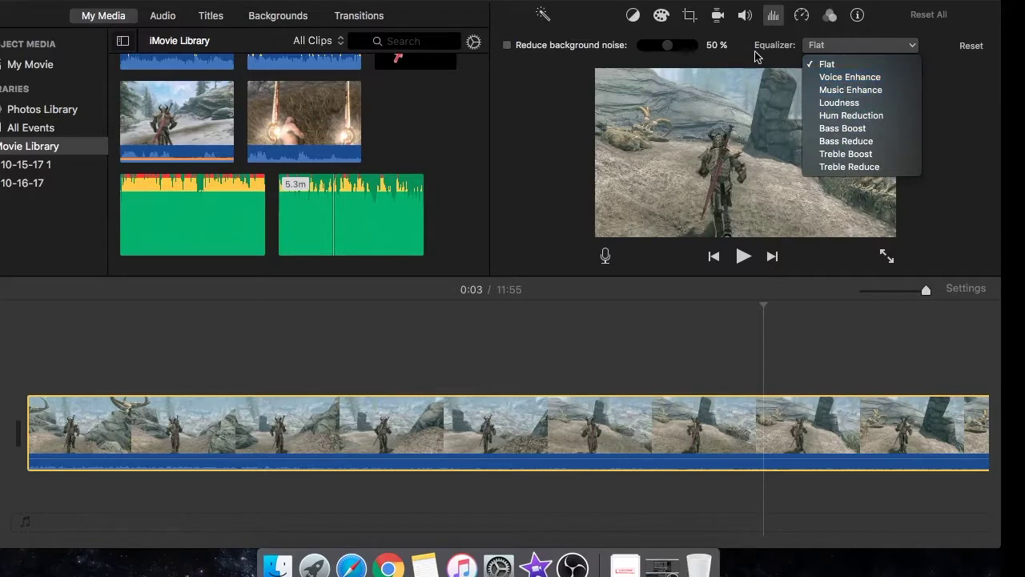
left_click(744, 18)
left_click(746, 18)
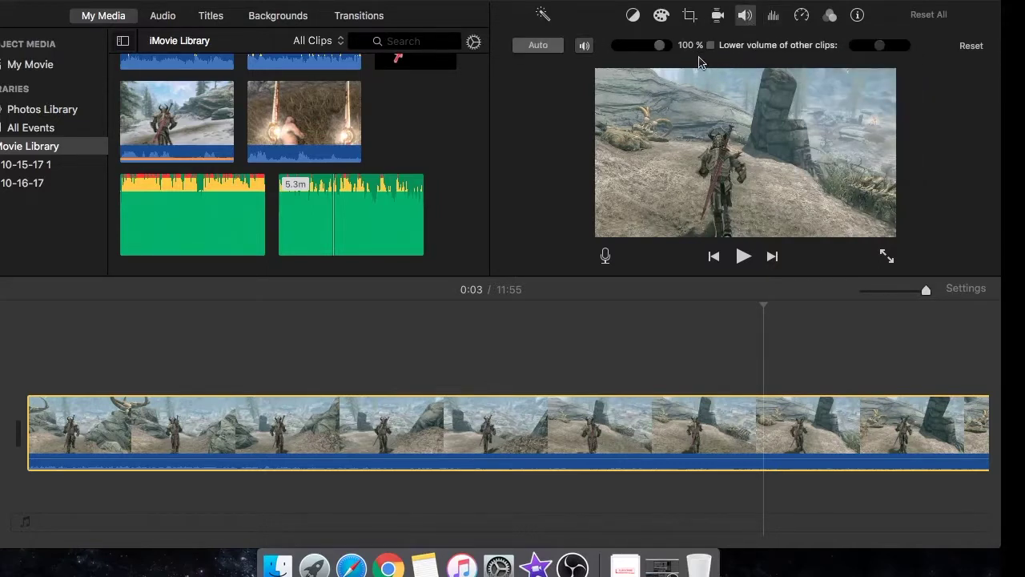
- Check the stabilization settings, then apply Crop to Fill in the cropping options
left_click(719, 18)
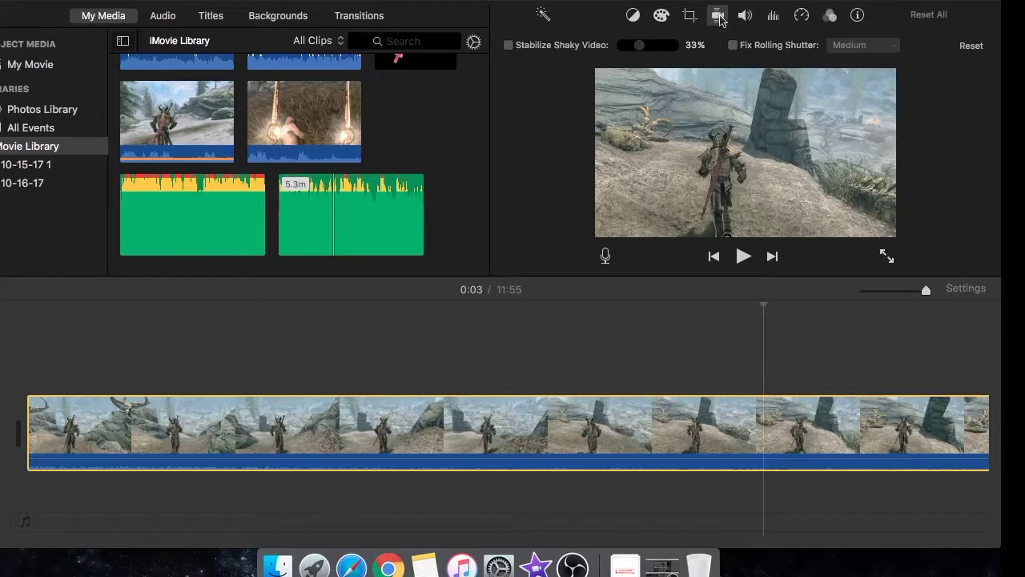
left_click(690, 15)
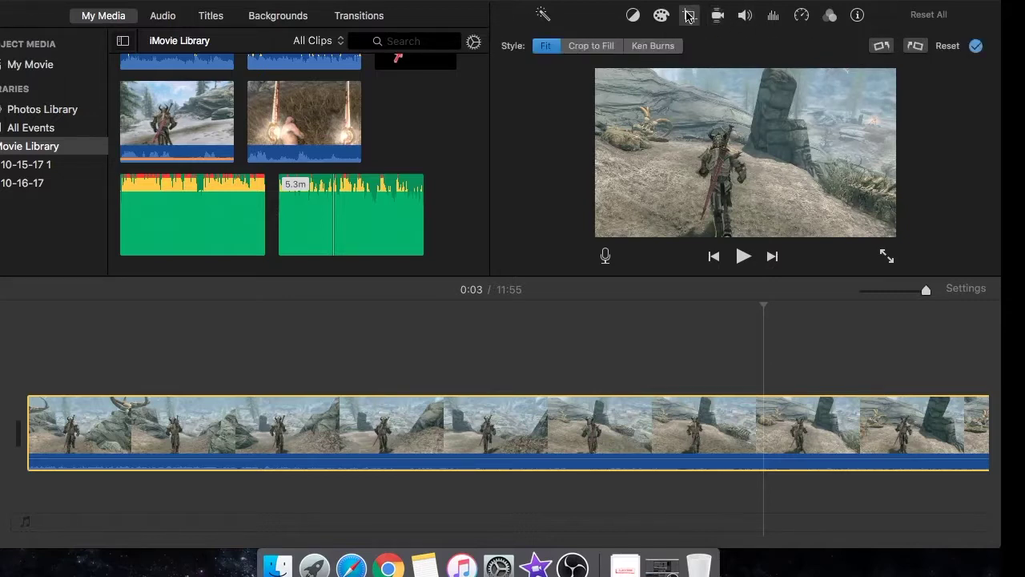
left_click(583, 48)
- Switch cropping to Ken Burns and shrink the End frame around the rider
left_click(639, 48)
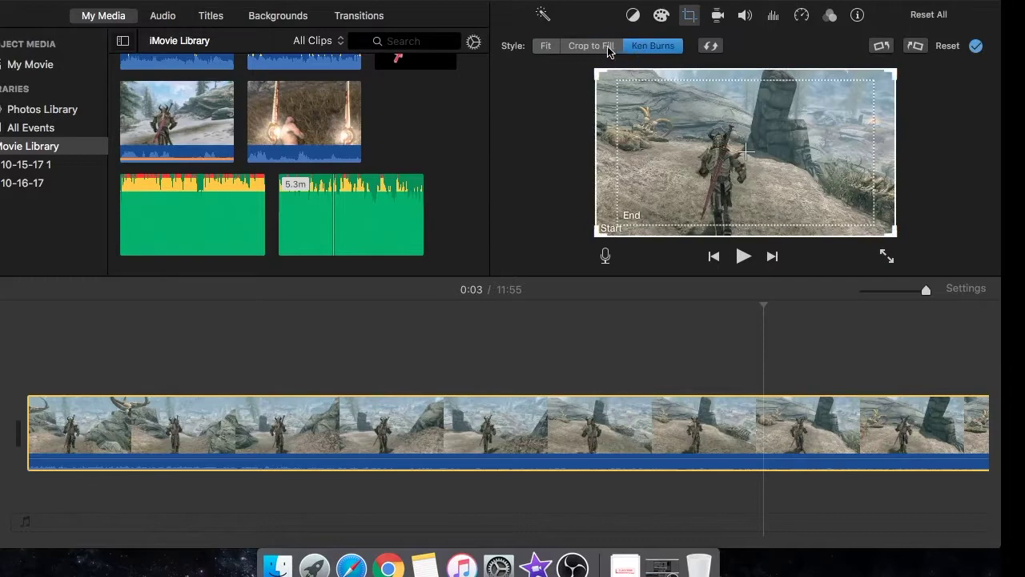
left_click(630, 88)
left_click_drag(616, 79, 749, 144)
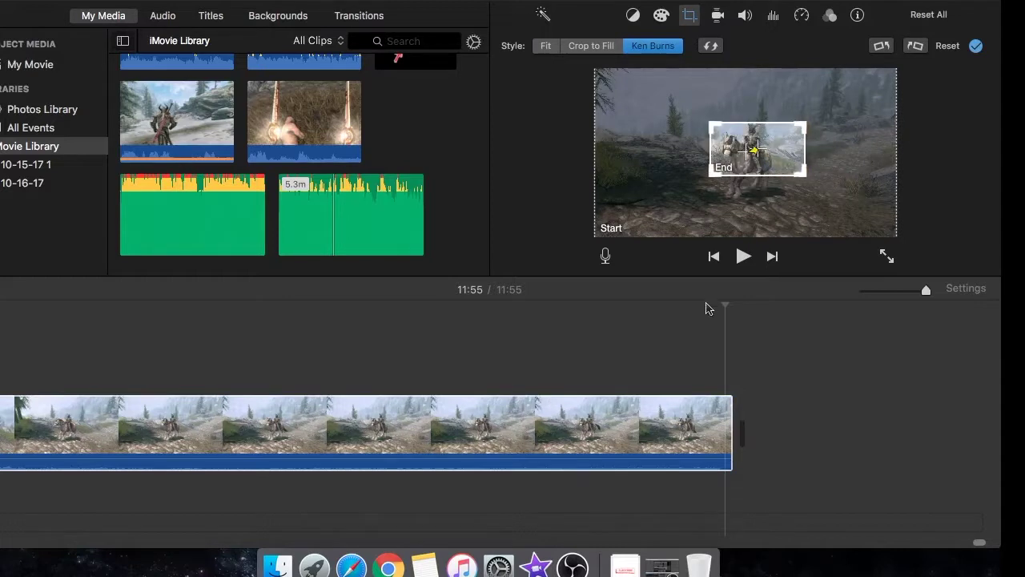
left_click(640, 364)
- Preview the Ken Burns zoom by playing the clip from several points, including 5:38
key("space")
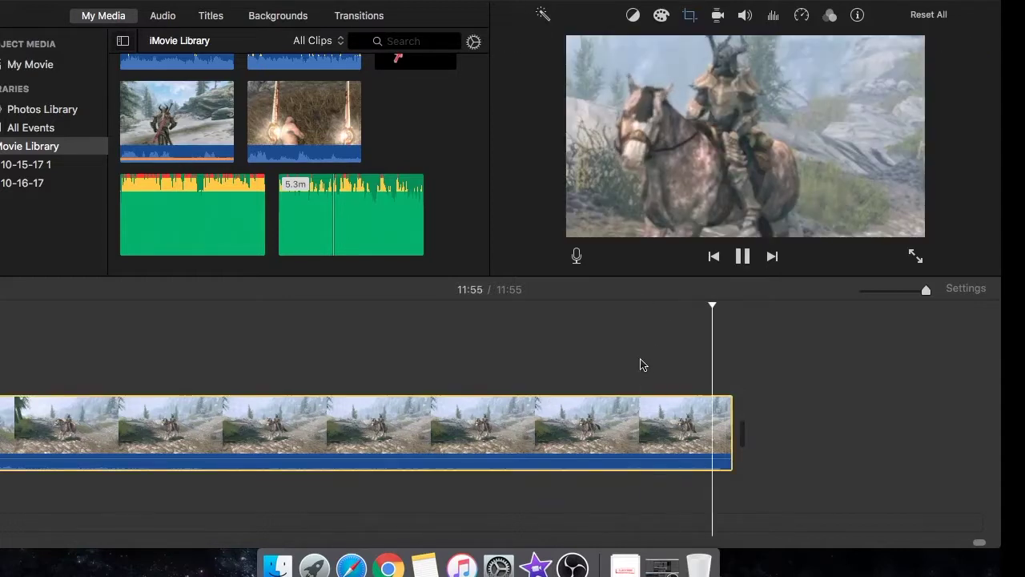
left_click_drag(922, 291, 872, 294)
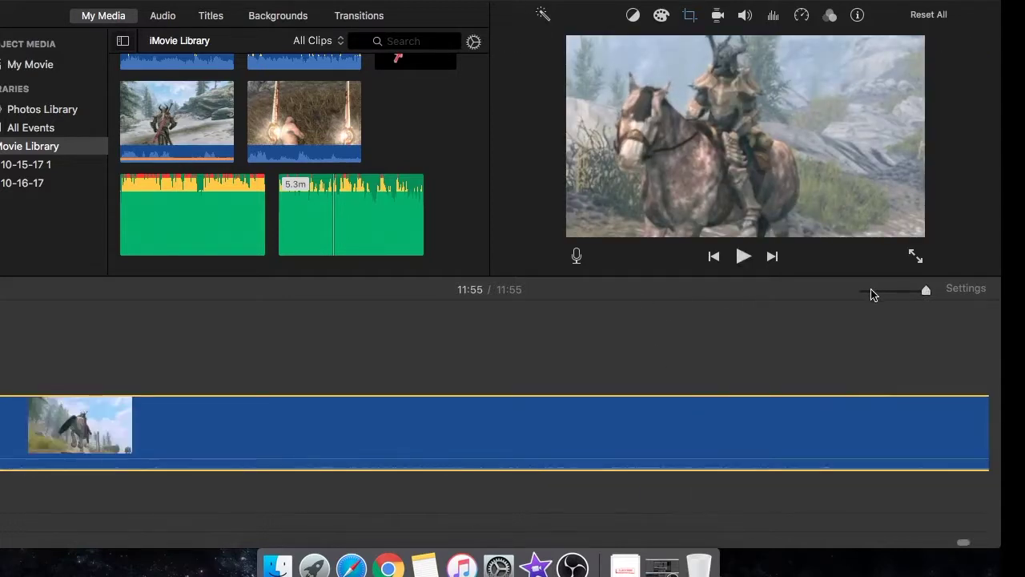
key("space")
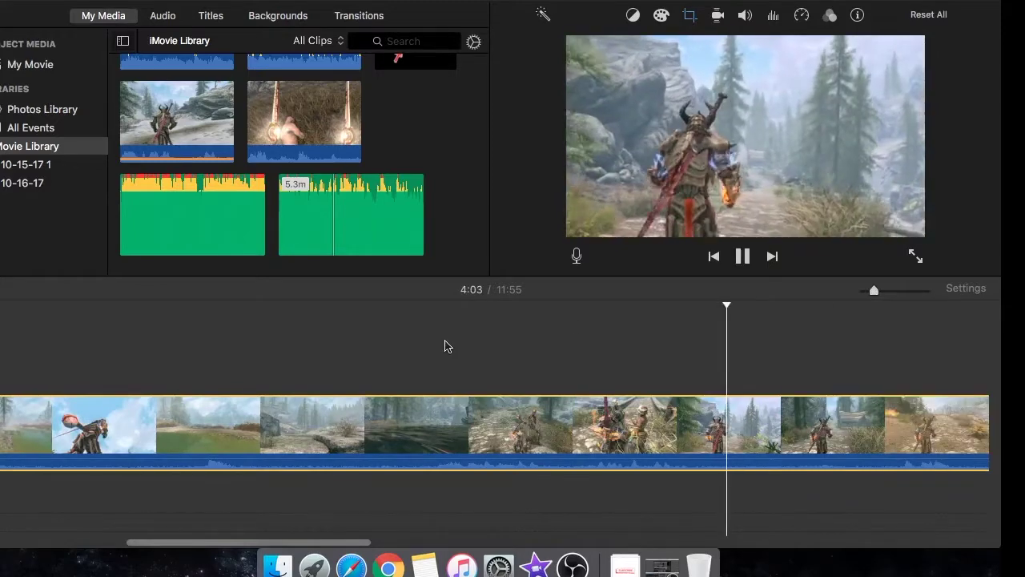
scroll(662, 389, "right", 5)
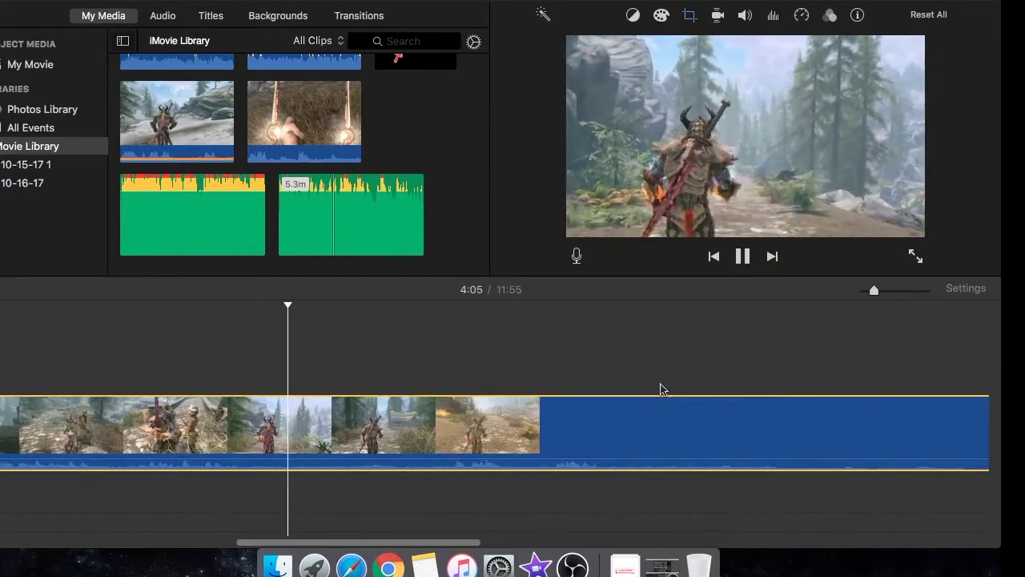
key("space")
left_click(749, 389)
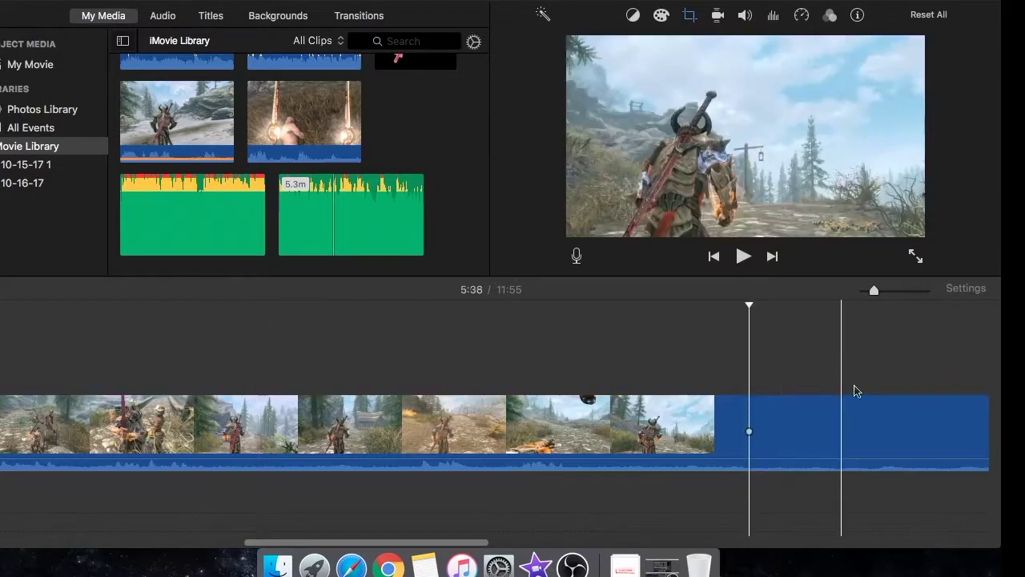
scroll(955, 376, "right", 8)
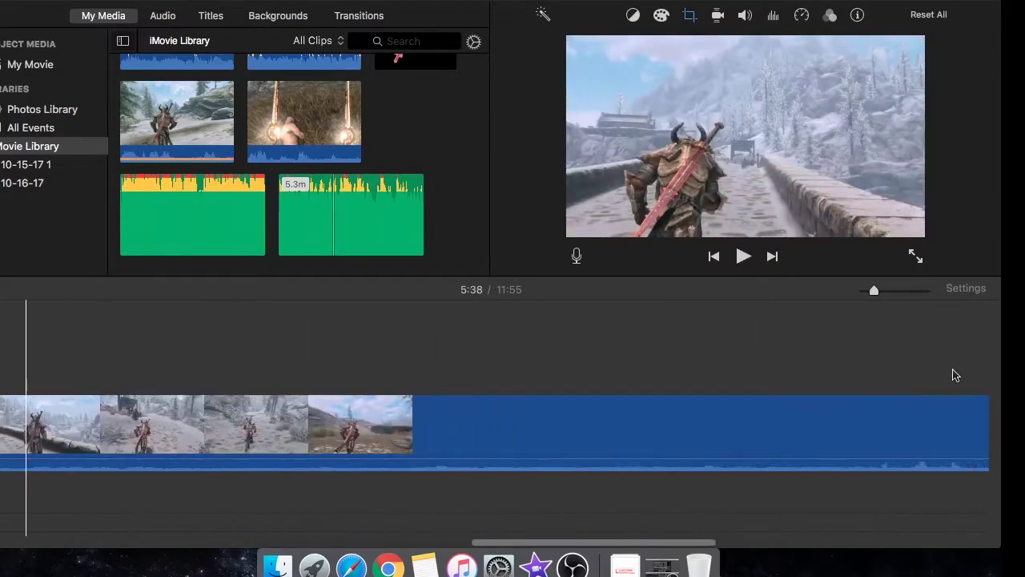
scroll(877, 375, "right", 8)
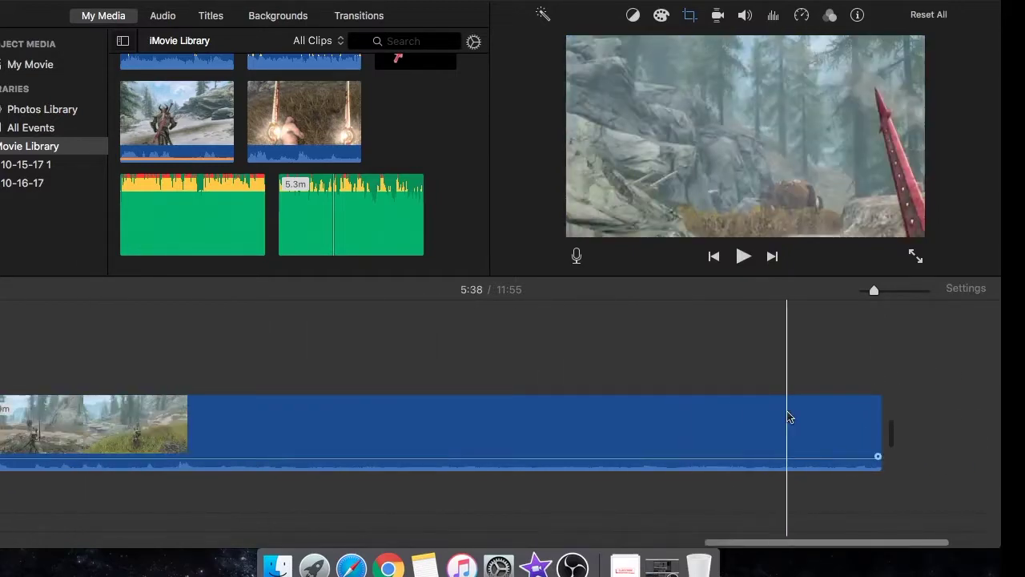
left_click(689, 15)
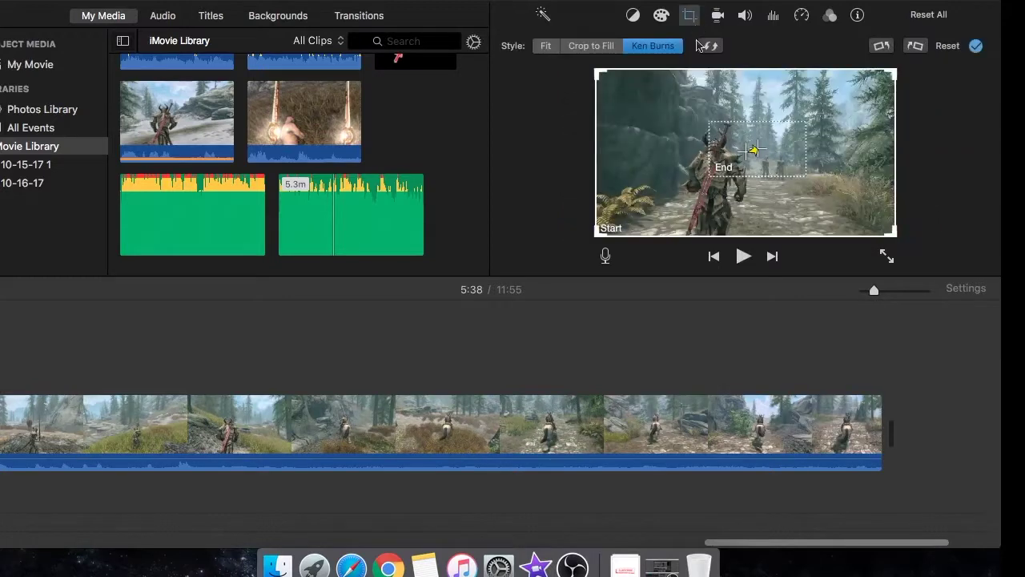
- Set the clip back to Fit framing and view colour correction at 10:46
left_click(546, 46)
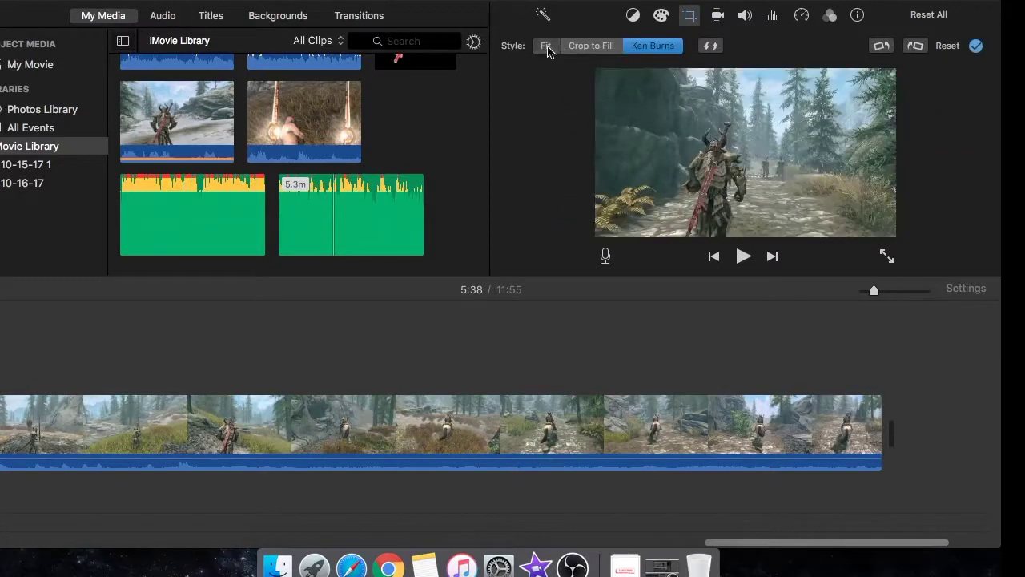
left_click(515, 336)
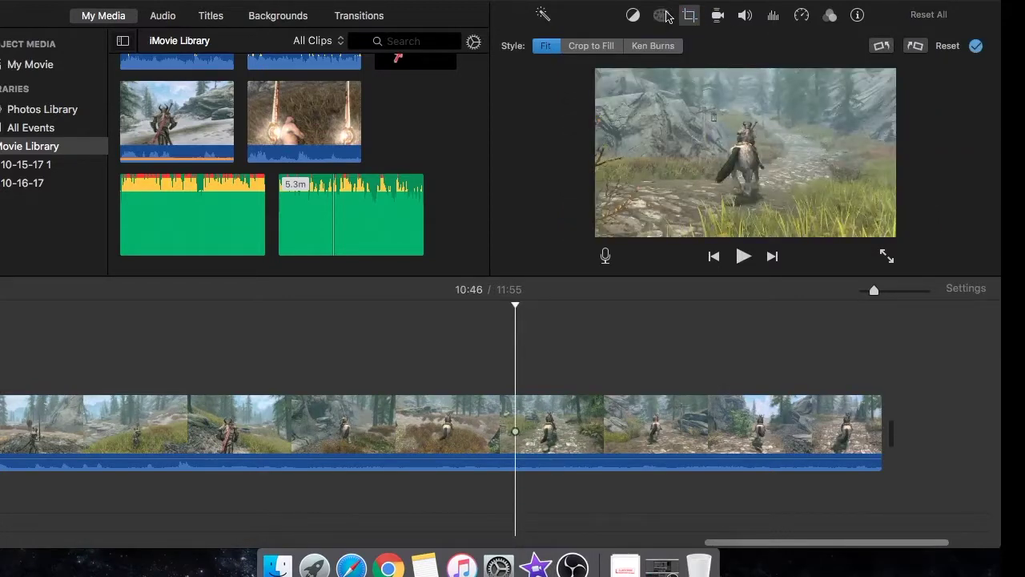
left_click(661, 15)
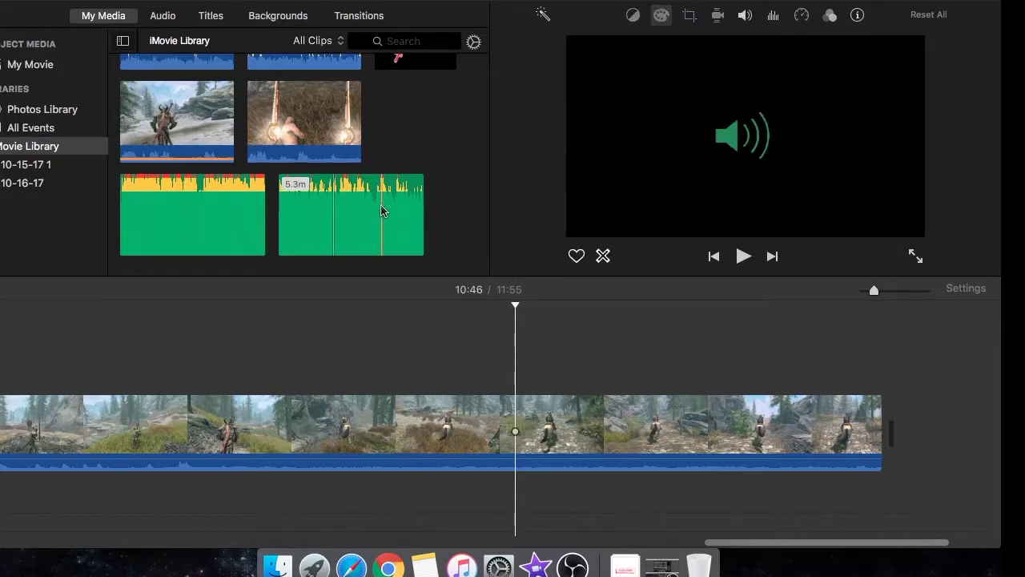
- Browse the clip filter gallery and cancel, leaving the filter at None
left_click(829, 16)
left_click(522, 449)
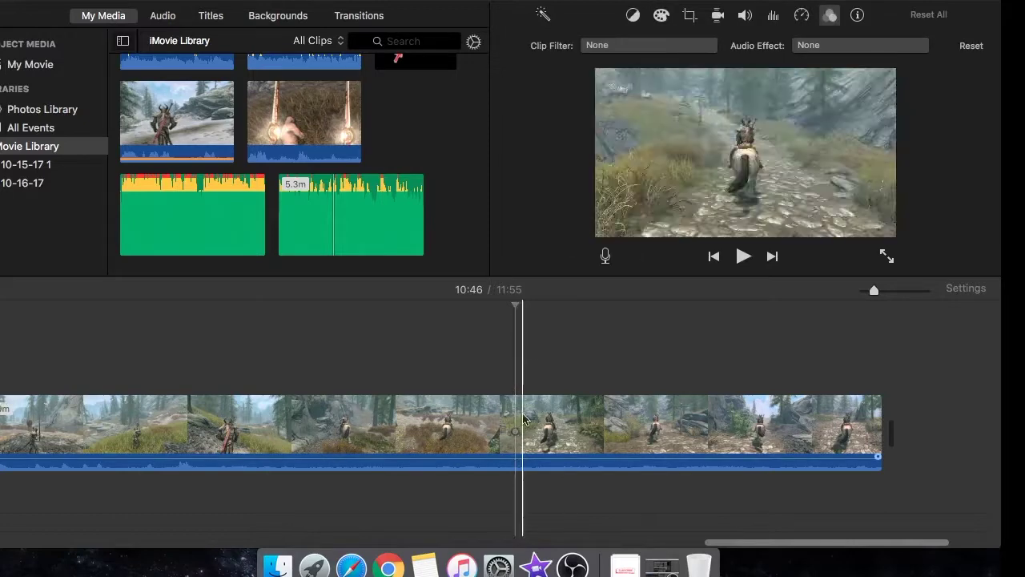
left_click(664, 46)
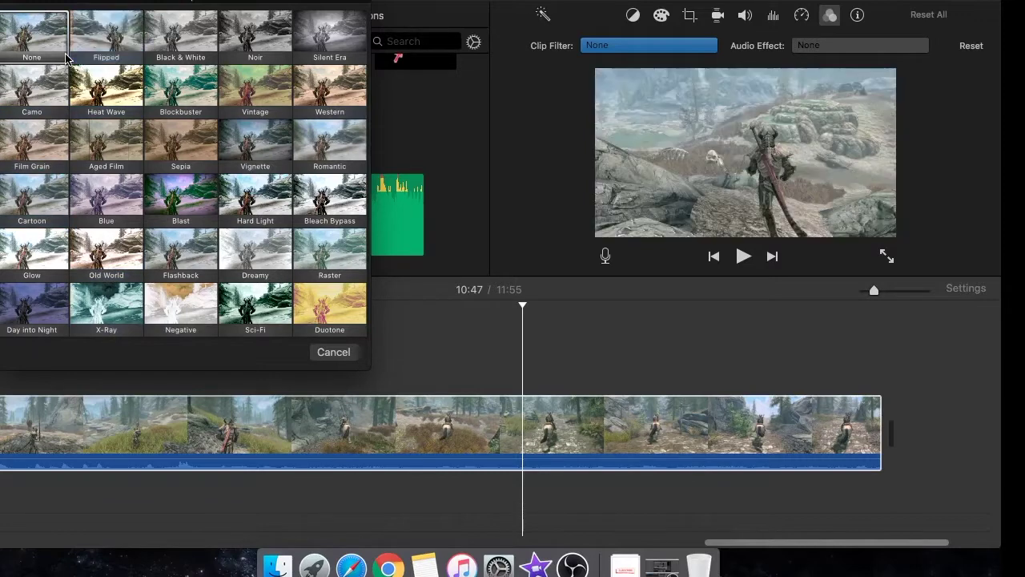
left_click(333, 353)
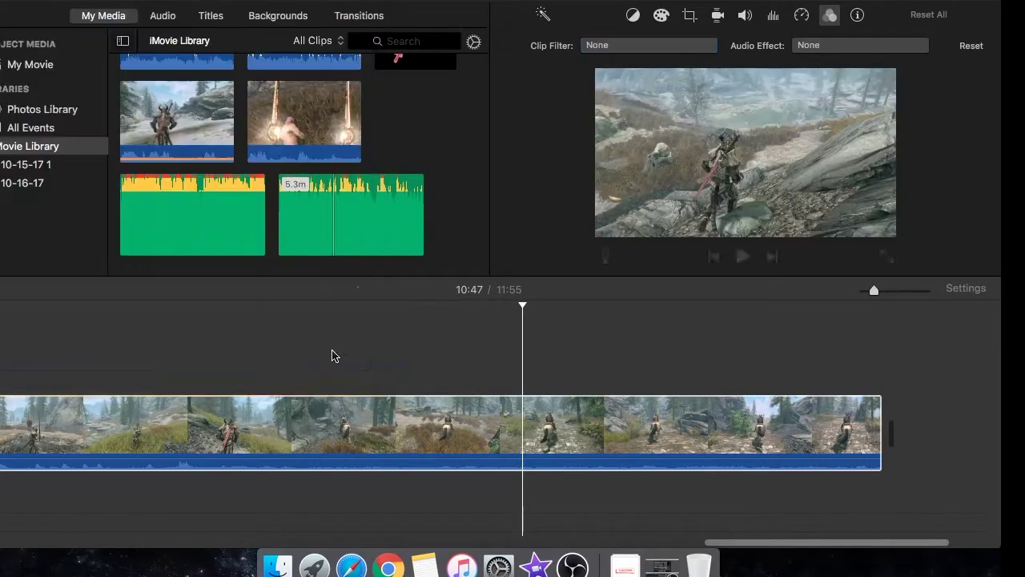
- Nudge the gameplay clip's colour temperature slightly warmer in Color Correction
left_click(634, 16)
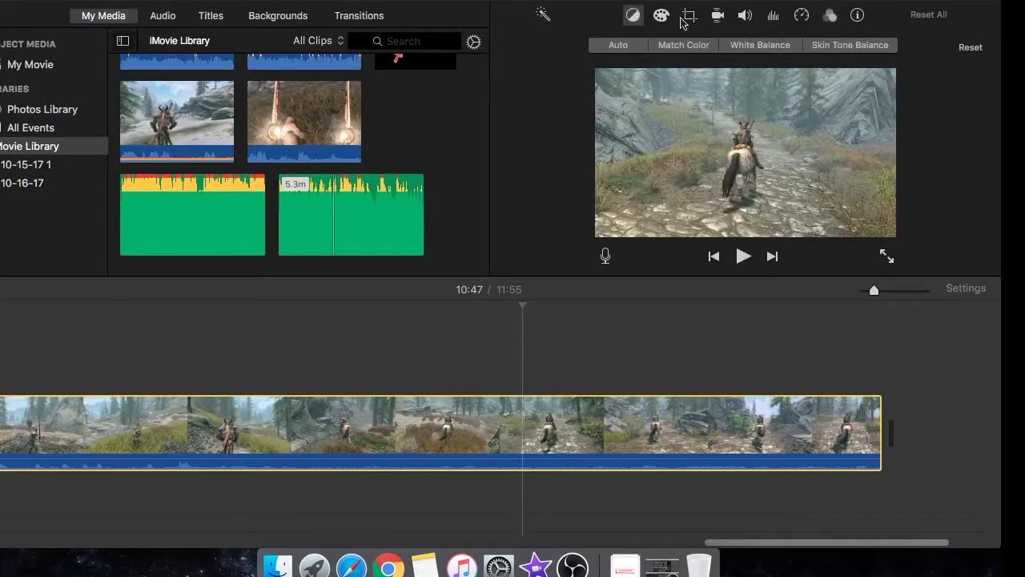
left_click(660, 16)
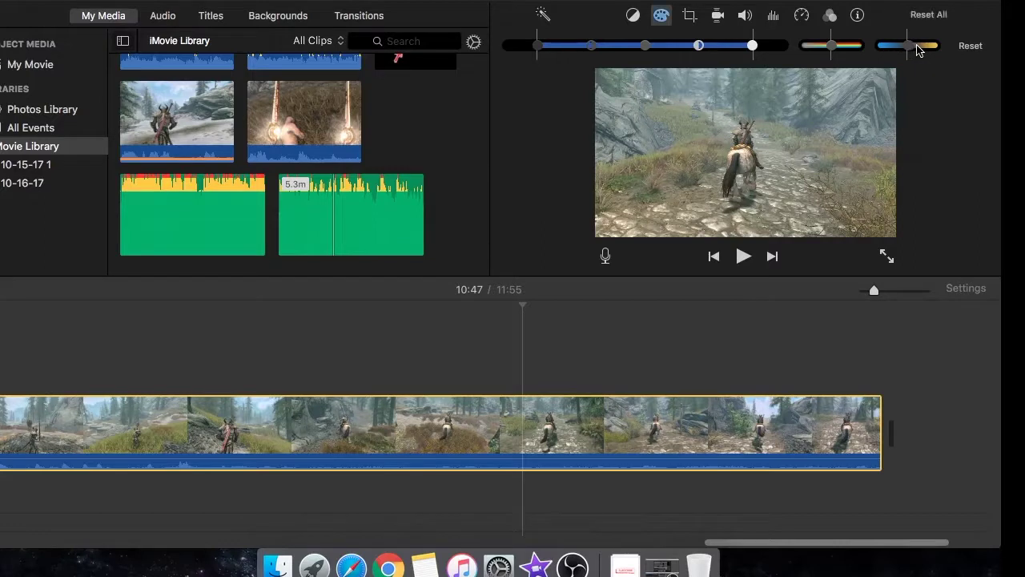
left_click_drag(929, 46, 924, 44)
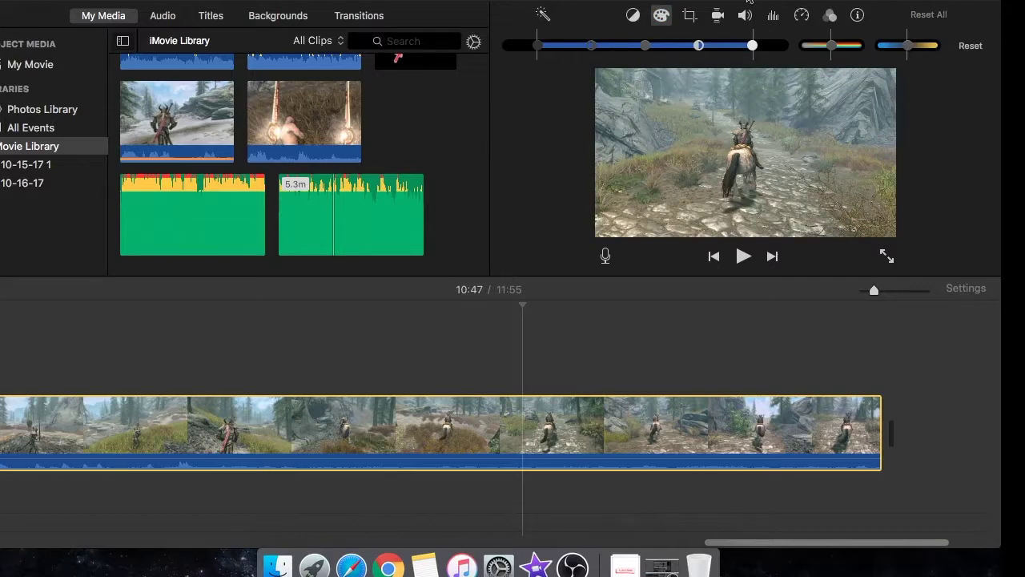
scroll(268, 134, "down", 6)
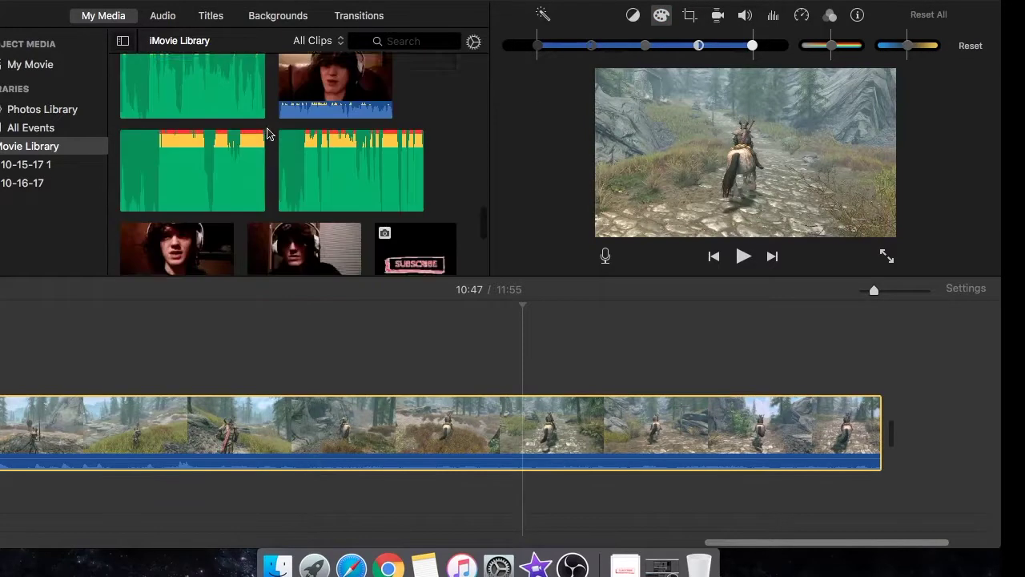
- Connect the green notification clip above the gameplay clip at 10:56 as a cutaway overlay
scroll(268, 134, "up", 10)
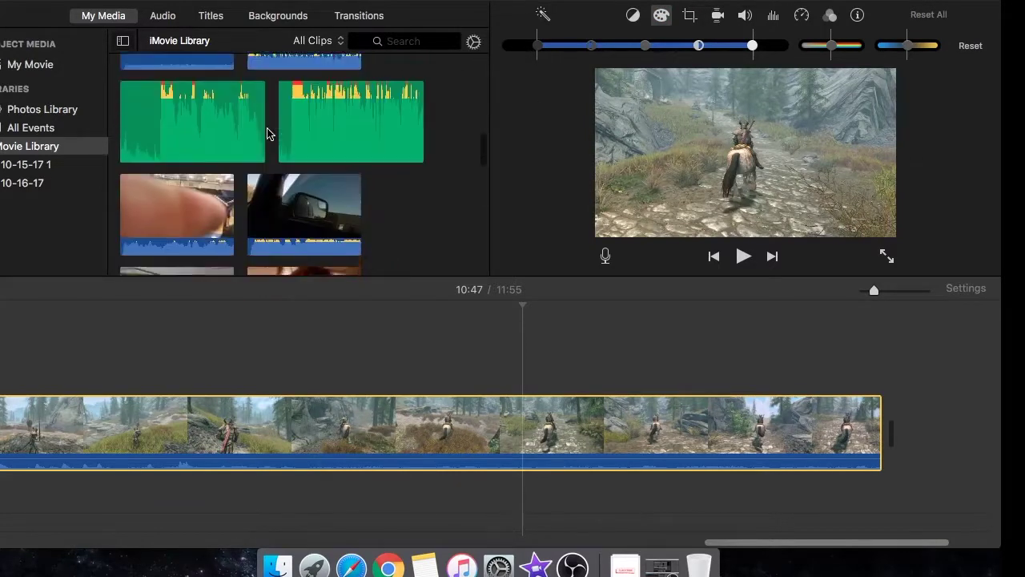
scroll(268, 133, "up", 3)
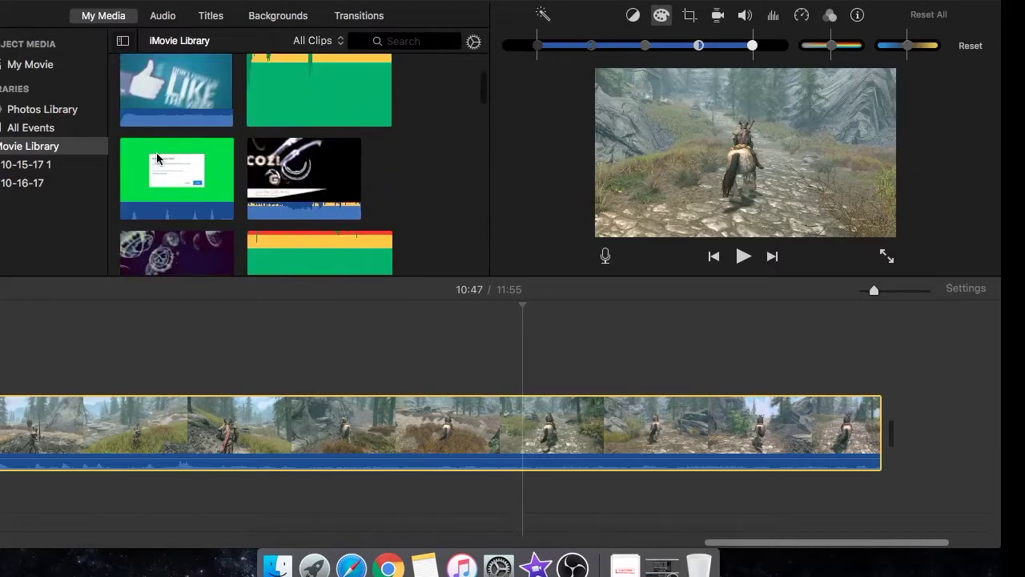
left_click(180, 171)
left_click_drag(181, 171, 540, 360)
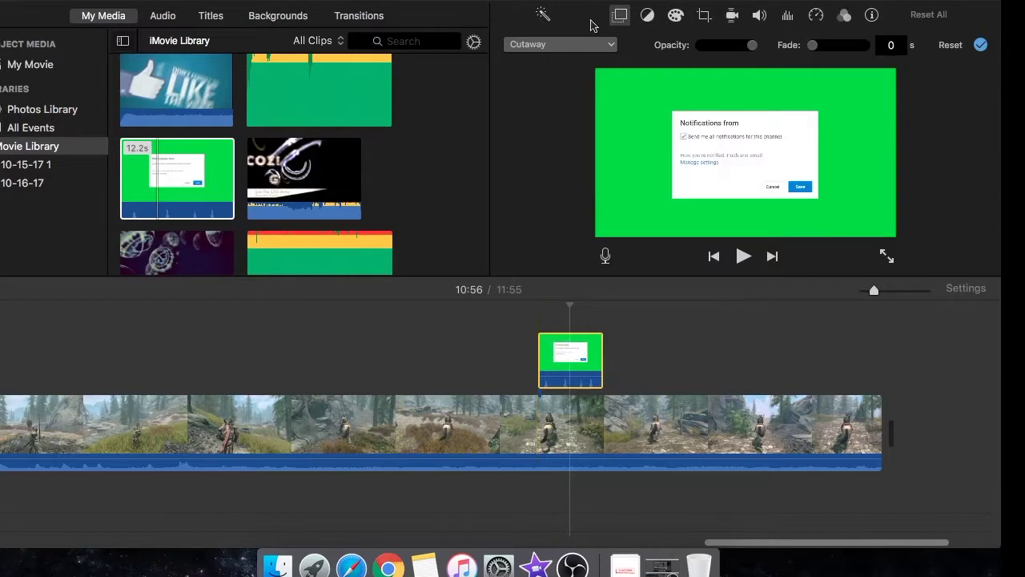
left_click(594, 44)
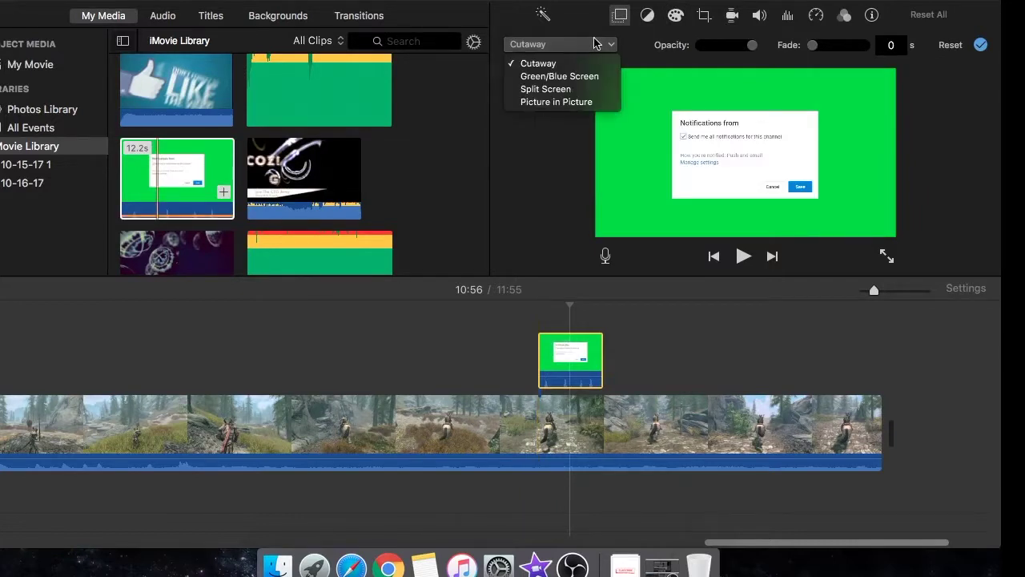
- Try the green clip as split screen, then top-right picture-in-picture, then delete it
left_click(565, 89)
left_click(561, 44)
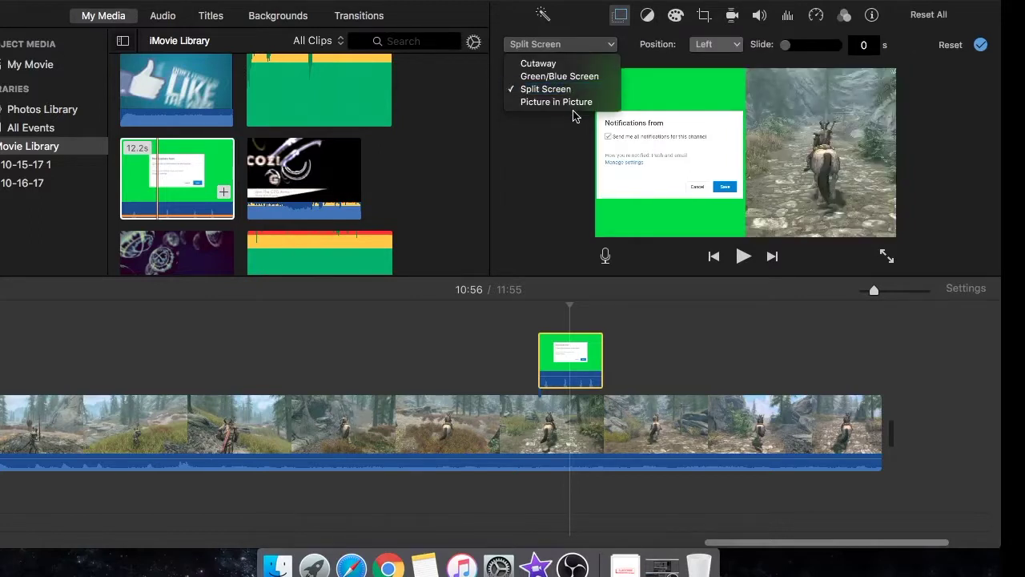
left_click(573, 103)
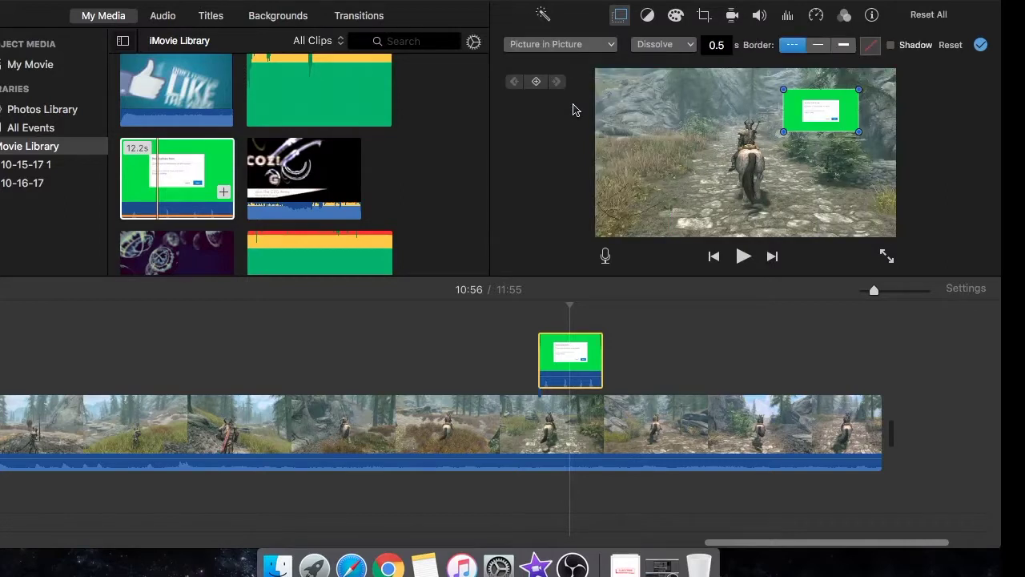
left_click_drag(828, 110, 858, 95)
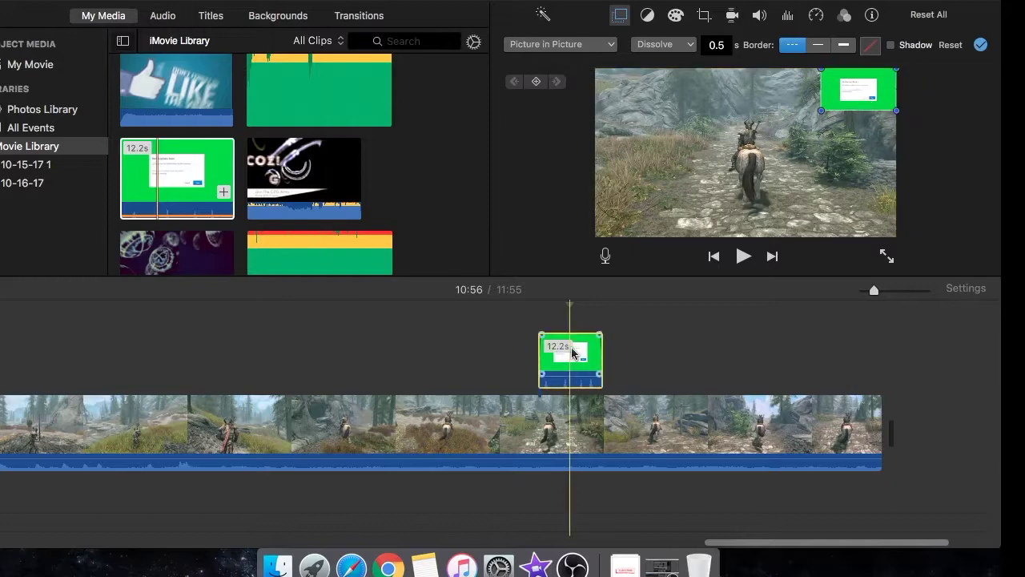
key("Delete")
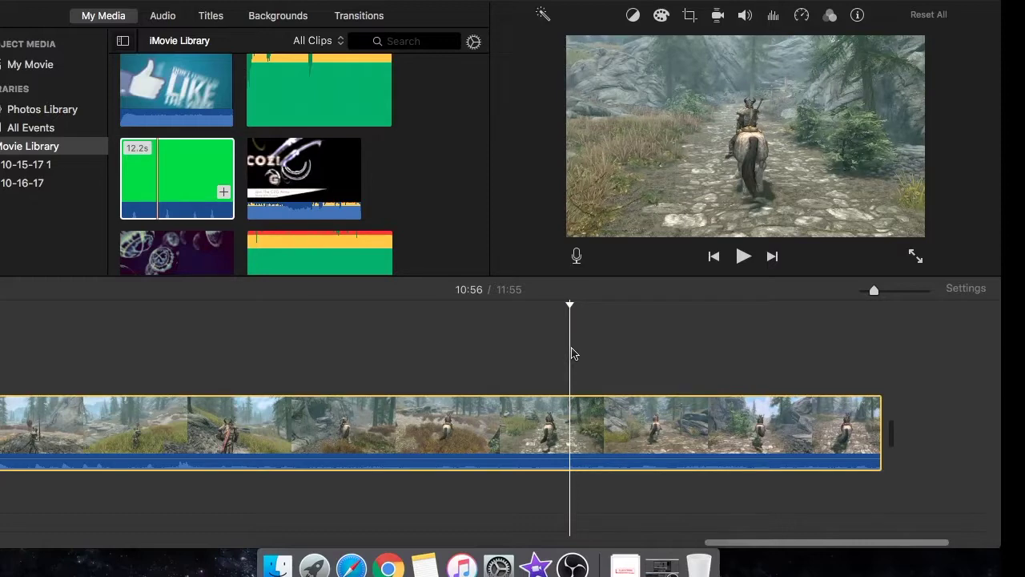
left_click(361, 17)
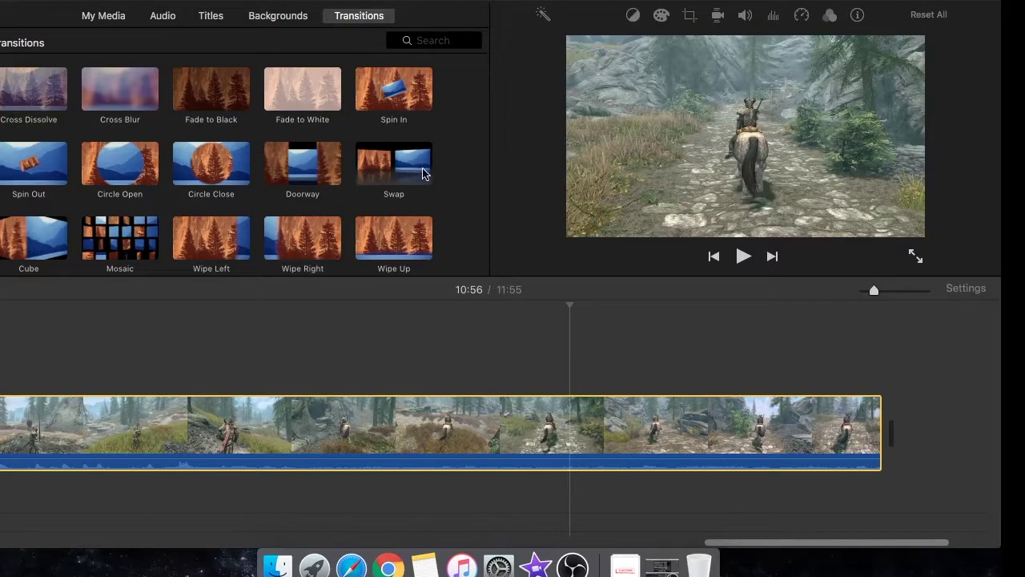
scroll(425, 174, "down", 5)
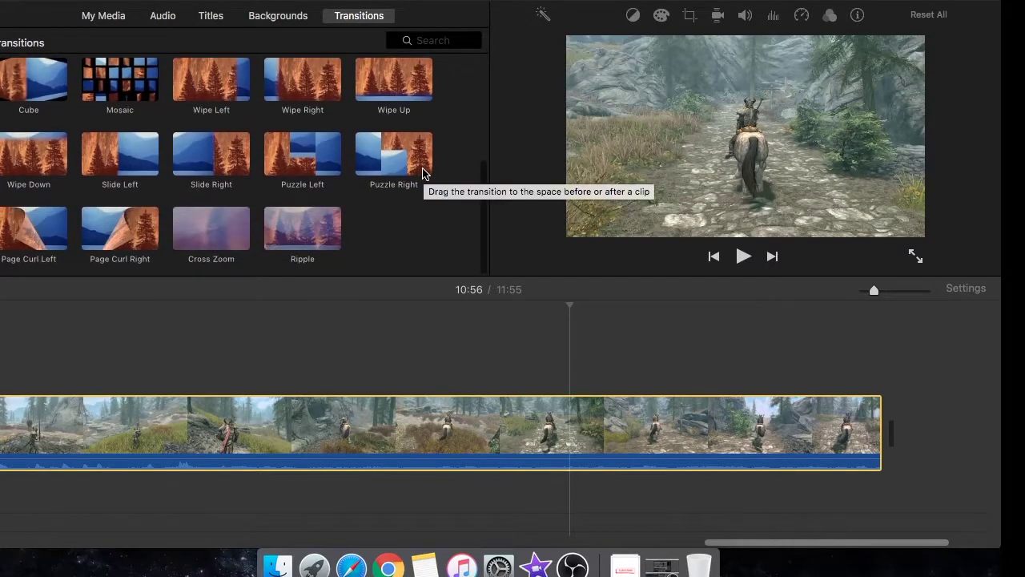
left_click(194, 236)
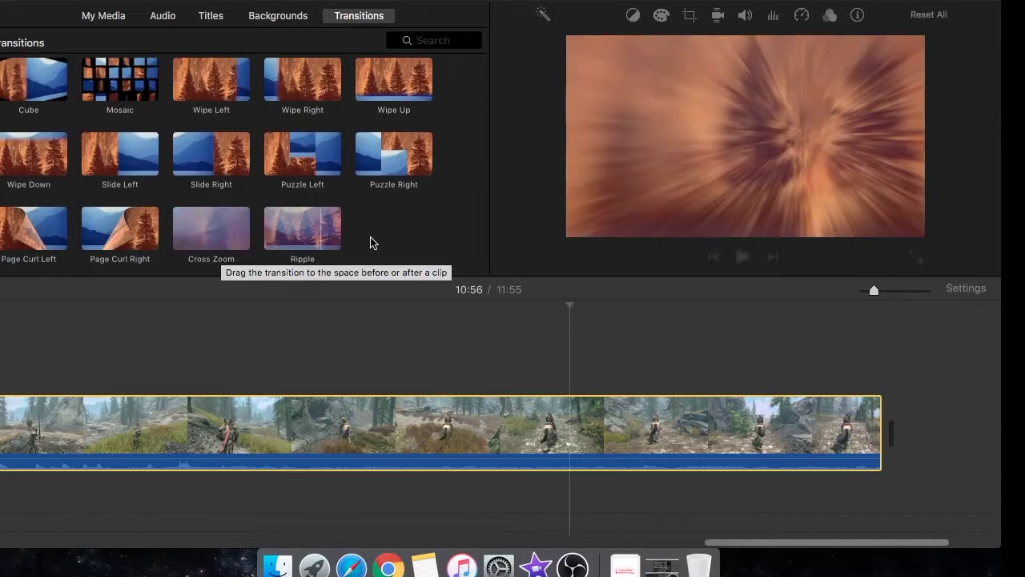
left_click(294, 223)
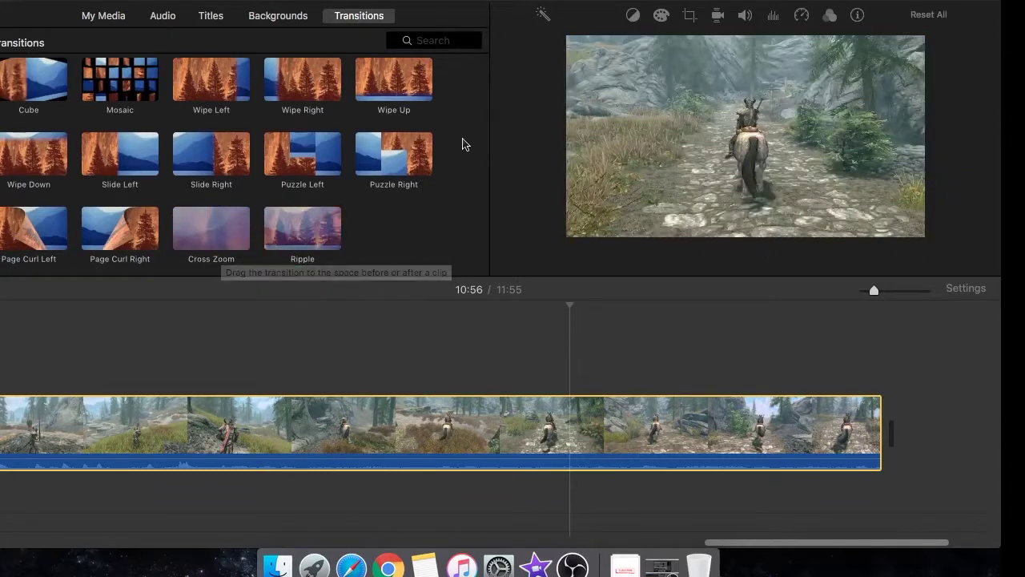
scroll(471, 144, "up", 5)
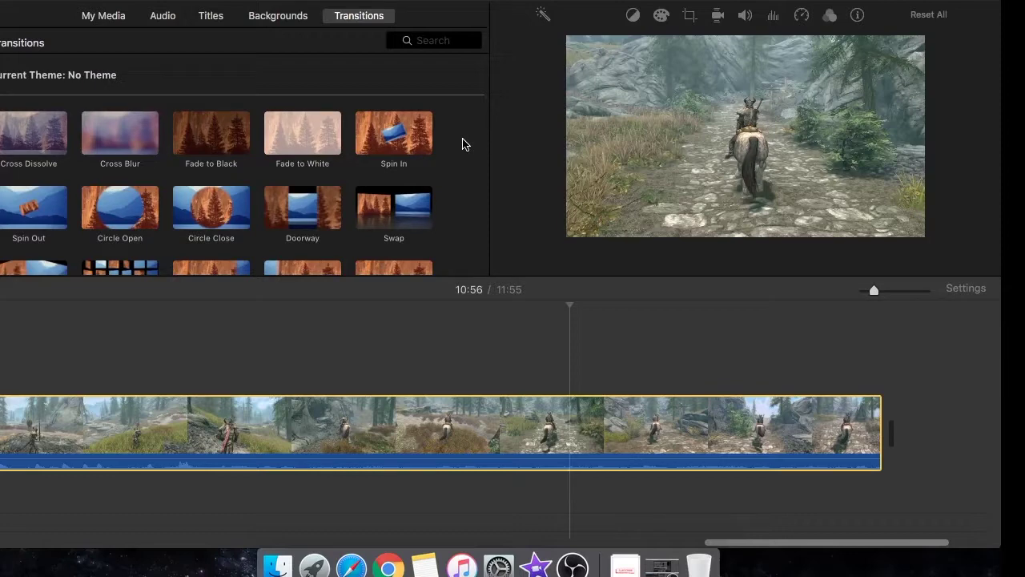
left_click(118, 21)
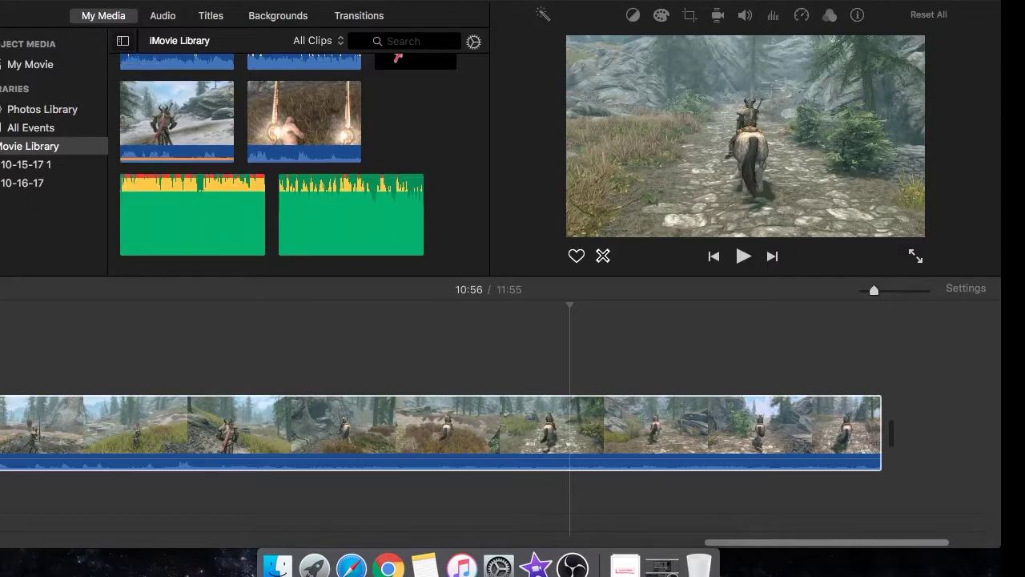
left_click(892, 3)
left_click(894, 152)
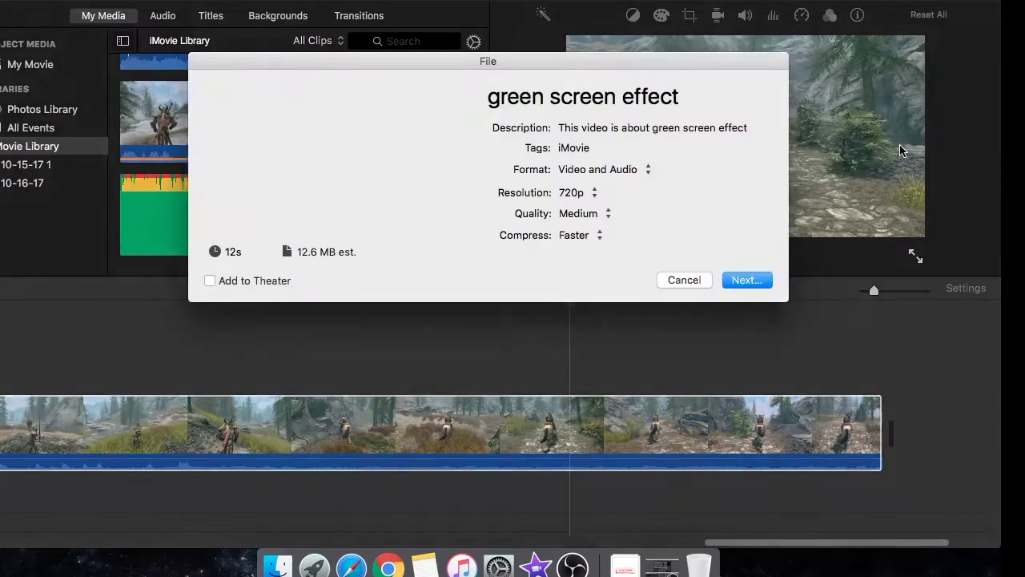
double_click(552, 97)
double_click(552, 98)
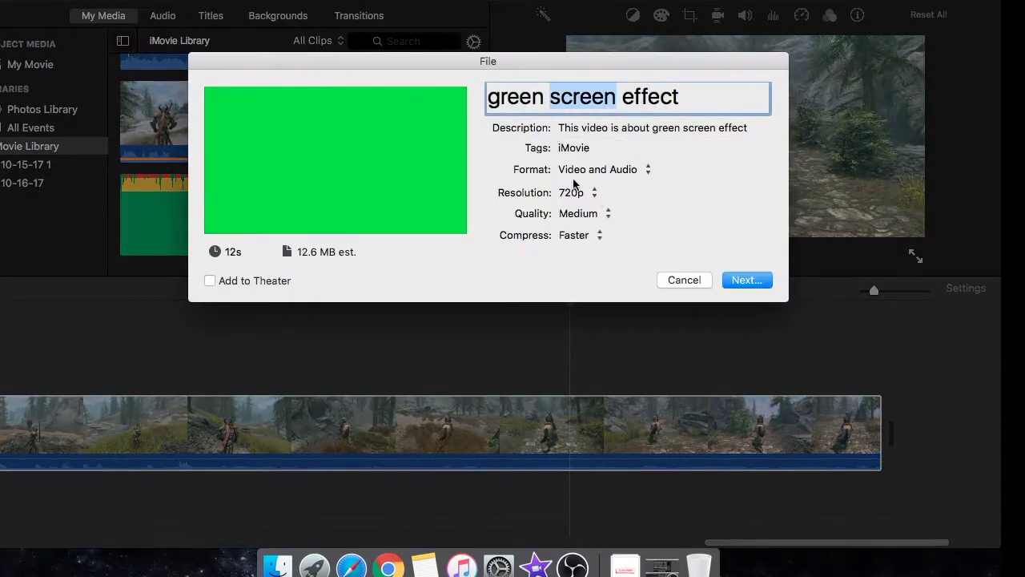
left_click(571, 303)
left_click(585, 200)
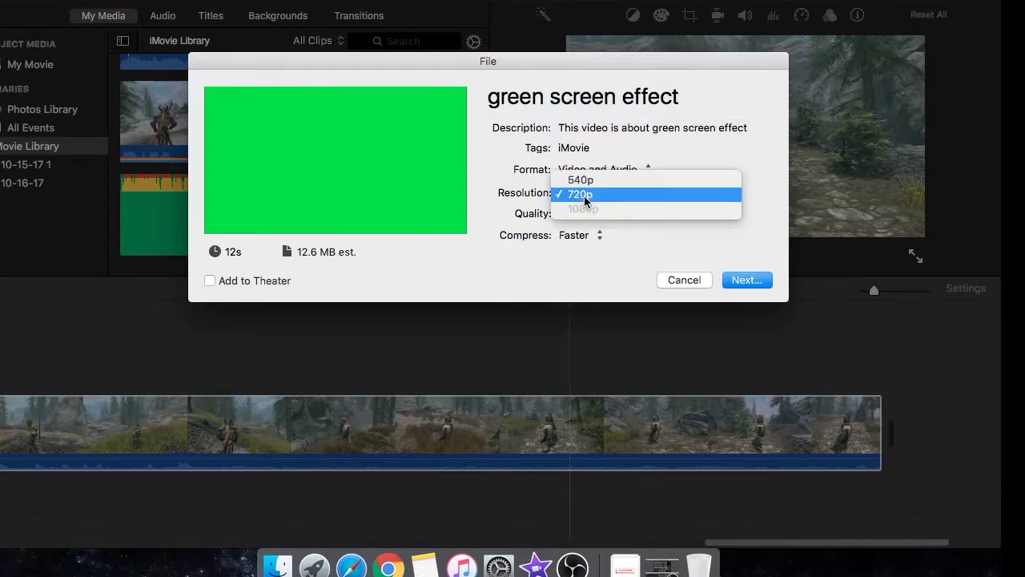
left_click(583, 195)
left_click(673, 282)
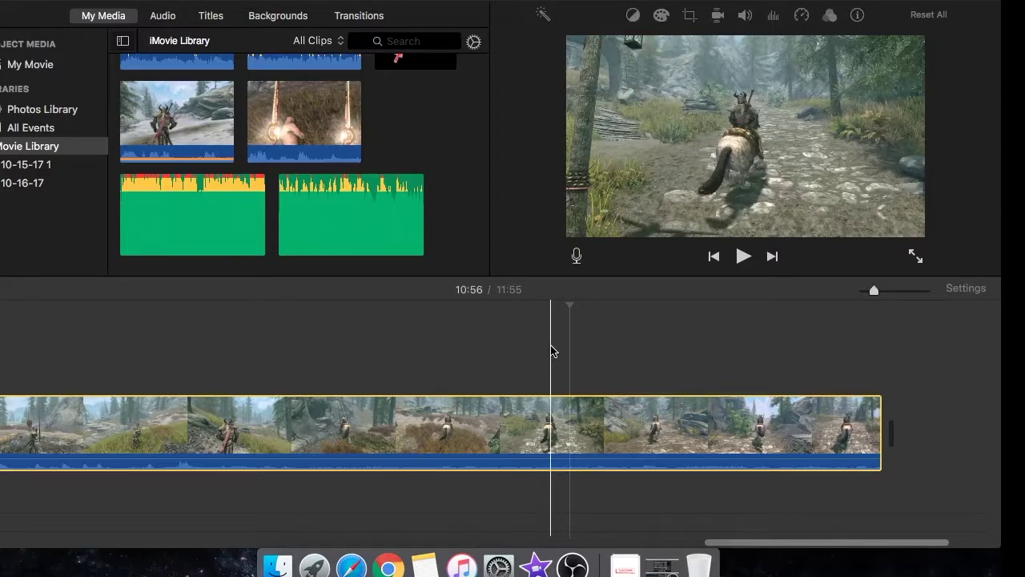
left_click(575, 255)
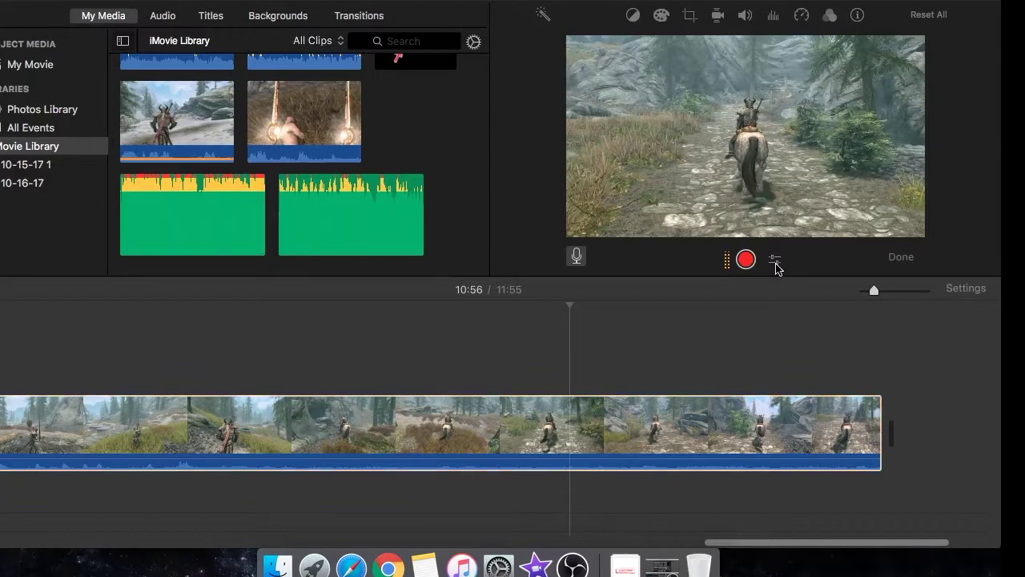
left_click(777, 261)
left_click(776, 260)
left_click(905, 259)
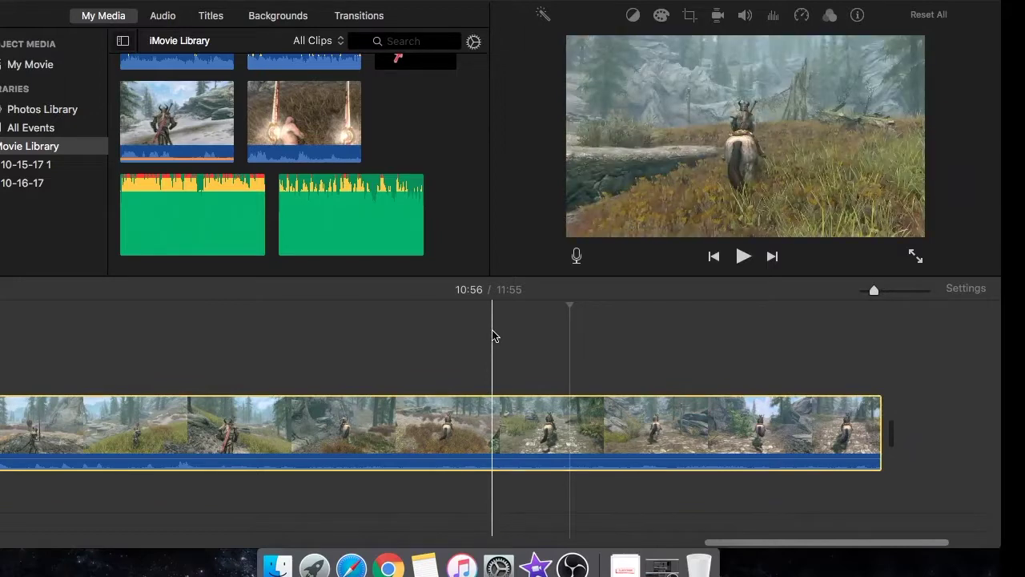
left_click(323, 570)
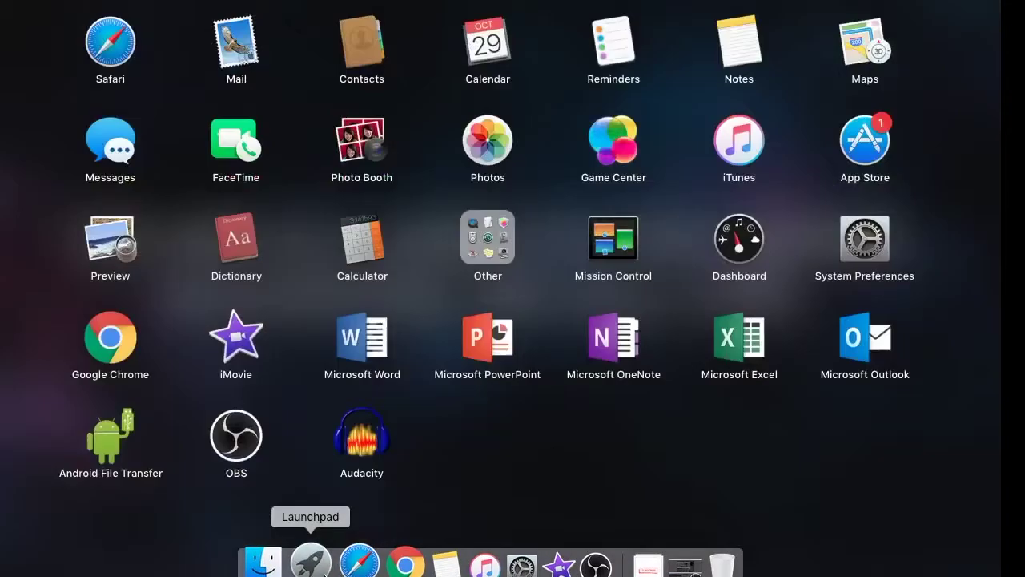
left_click(467, 452)
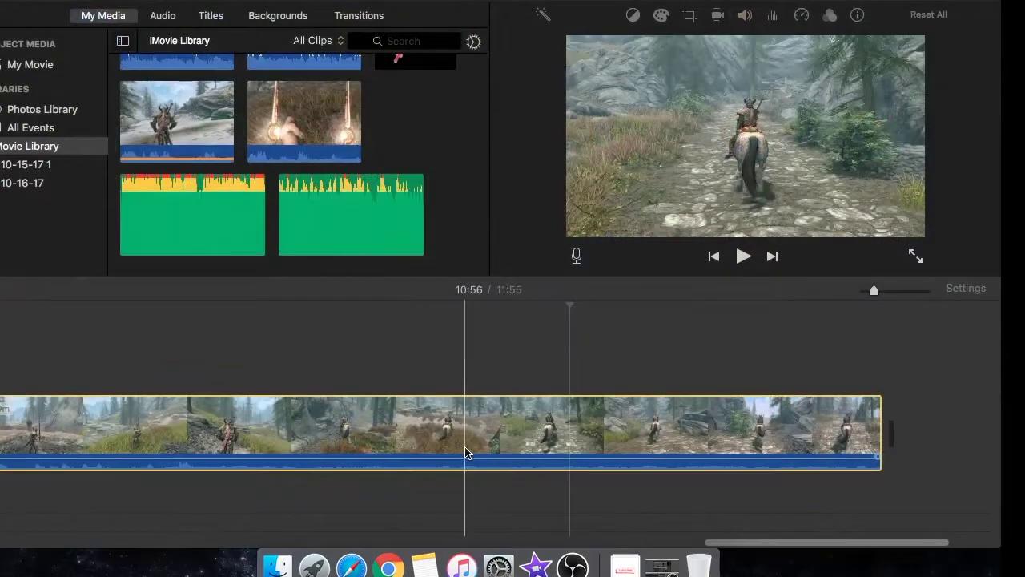
- Scroll the timeline back to its beginning and set the playhead at 0:00
scroll(549, 385, "left", 5)
scroll(549, 385, "left", 3)
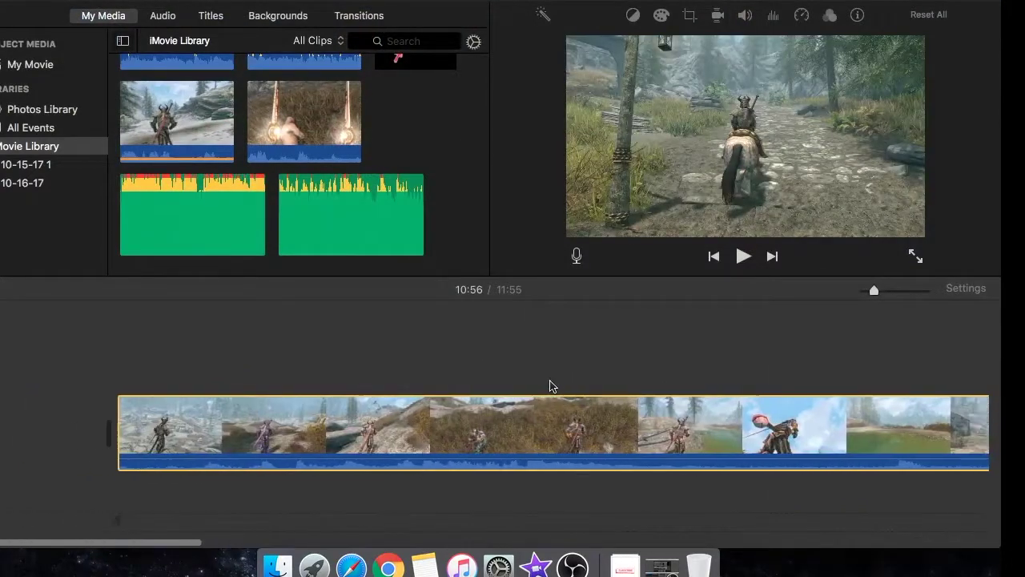
left_click_drag(874, 294, 868, 298)
scroll(778, 359, "left", 10)
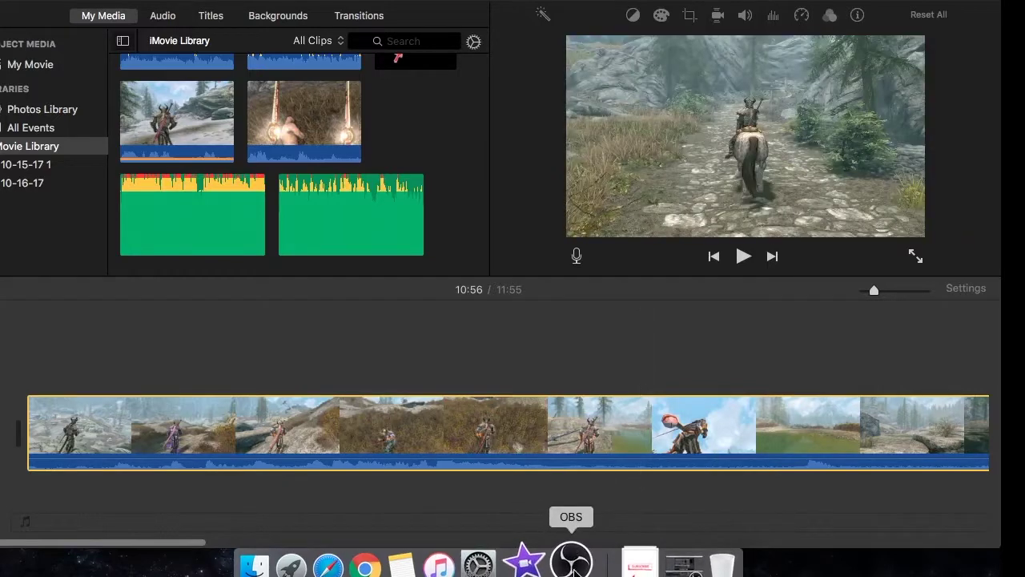
left_click(29, 385)
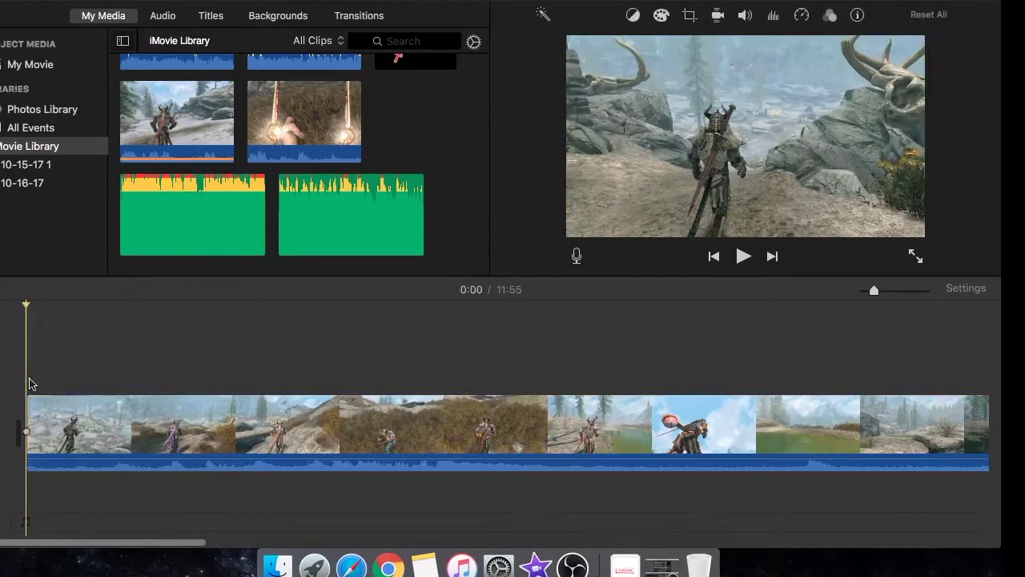